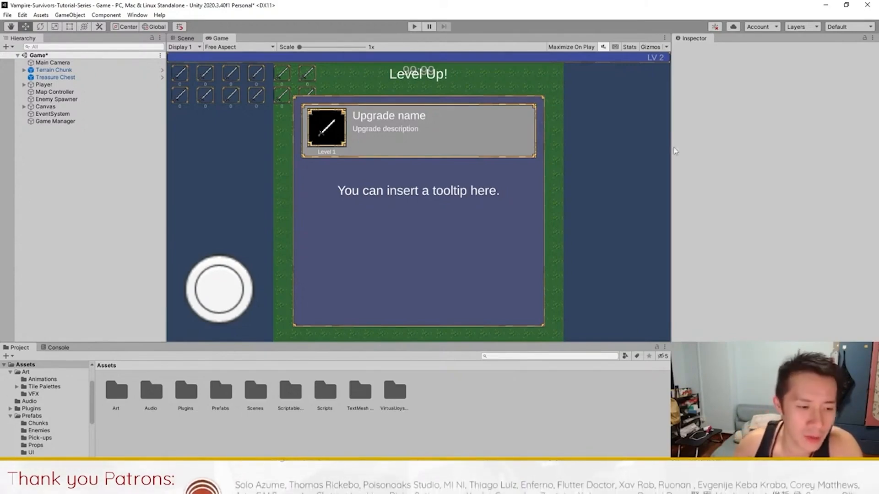
Step: Create a new scene that contains only a main camera
{"action": "left_click", "coordinate": [7, 15]}
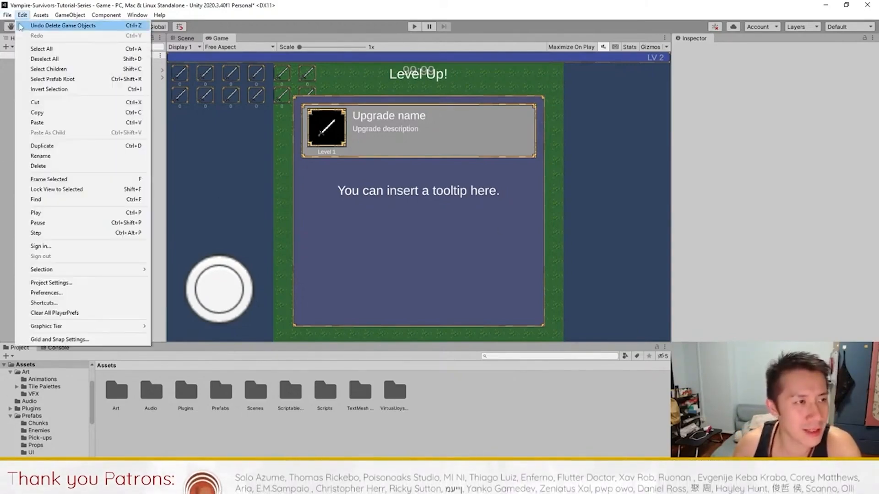
{"action": "left_click", "coordinate": [28, 25]}
{"action": "double_click", "coordinate": [242, 123]}
{"action": "left_click", "coordinate": [428, 260]}
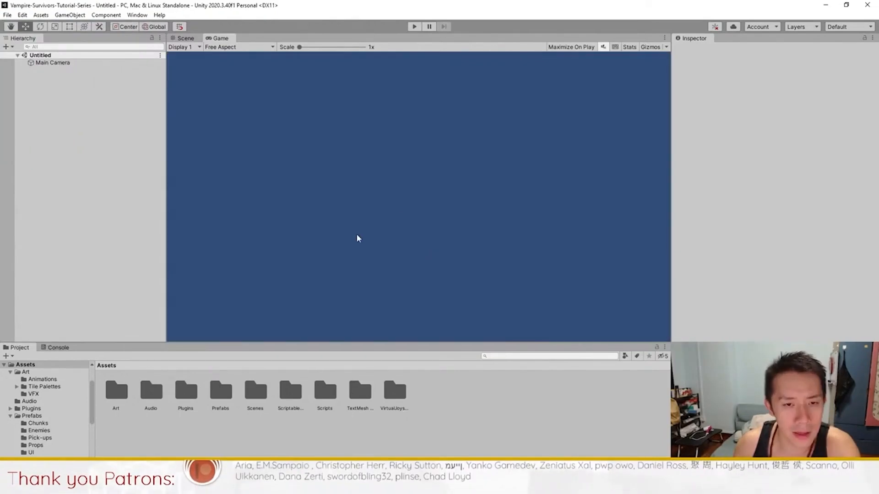
Step: Set the Main Camera's background colour to dark grey, hexadecimal 2C2C2C
{"action": "left_click", "coordinate": [54, 64]}
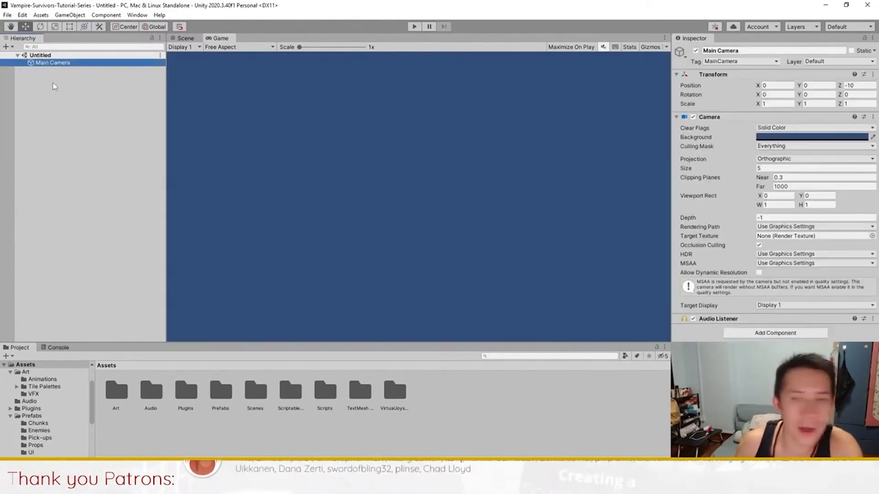
{"action": "left_click", "coordinate": [771, 136]}
{"action": "mouse_move", "coordinate": [835, 212]}
{"action": "left_mouse_down"}
{"action": "mouse_move", "coordinate": [800, 231]}
{"action": "mouse_move", "coordinate": [797, 221]}
{"action": "mouse_move", "coordinate": [765, 229]}
{"action": "left_mouse_up"}
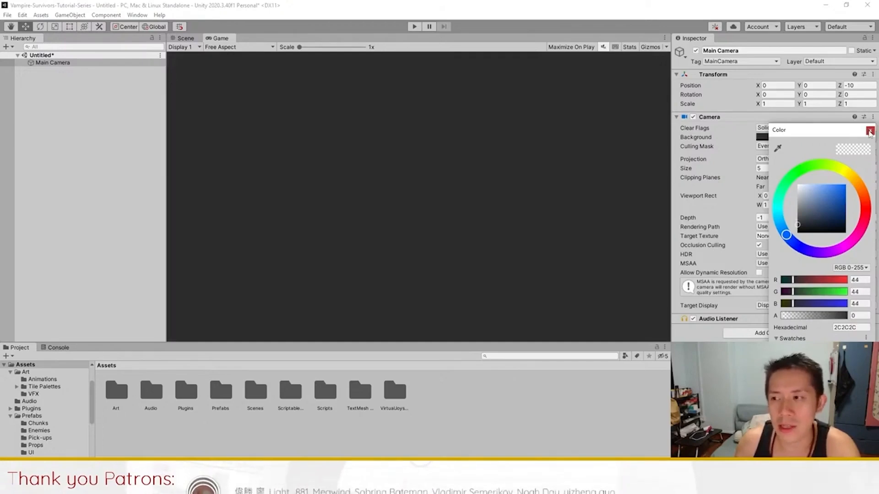
{"action": "left_click", "coordinate": [869, 131]}
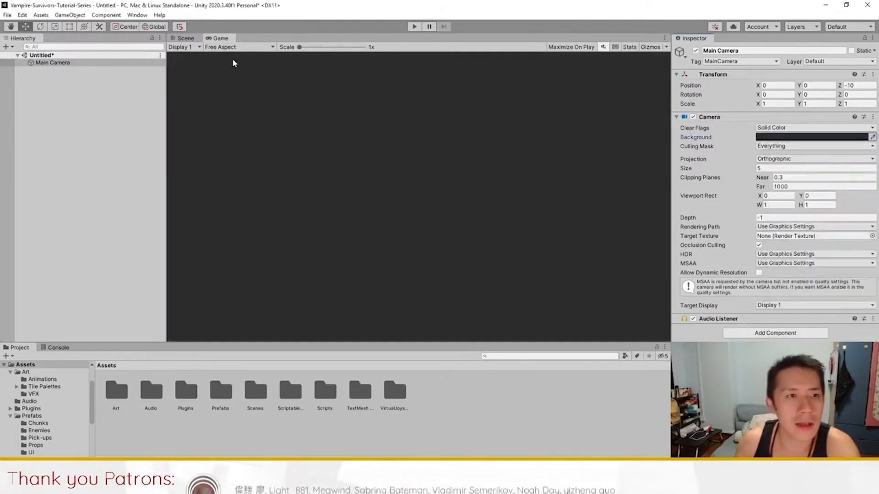
Step: Create an empty game object in the scene and move it to about X -7.64, Y -0.02
{"action": "left_click", "coordinate": [189, 39]}
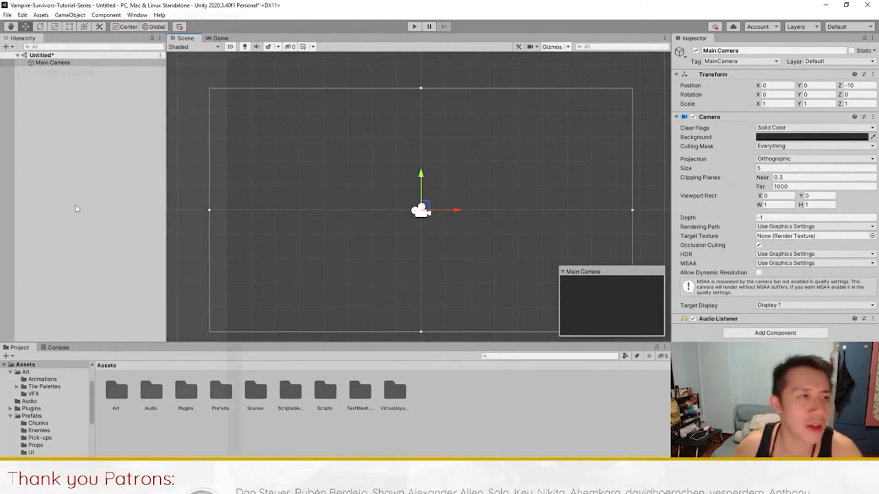
{"action": "left_click", "coordinate": [69, 15]}
{"action": "mouse_move", "coordinate": [71, 65]}
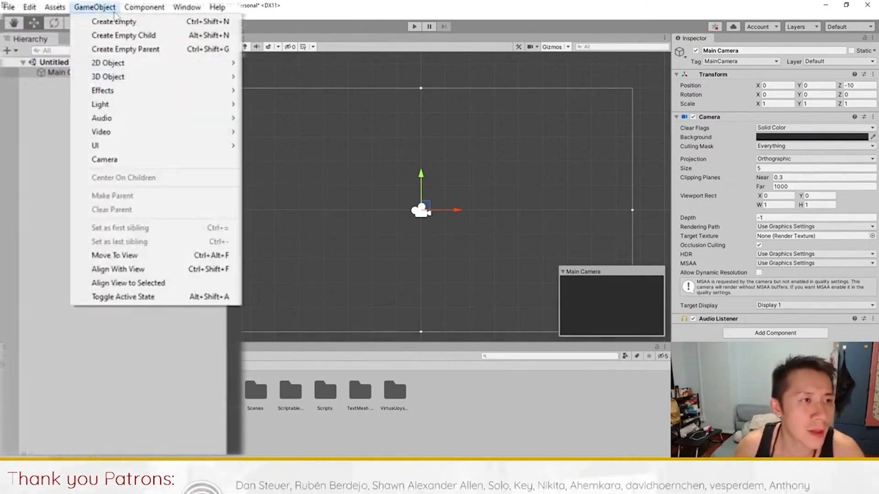
{"action": "left_click", "coordinate": [115, 22]}
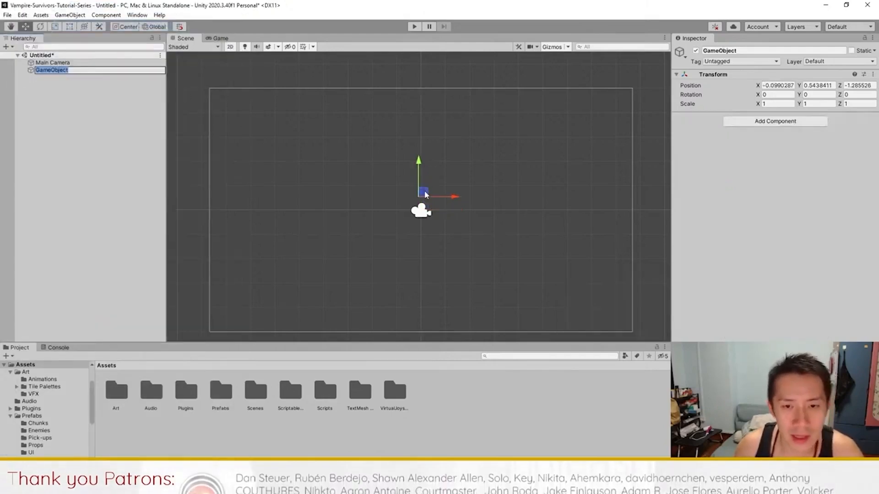
{"action": "left_click_drag", "start_coordinate": [424, 191], "coordinate": [241, 210]}
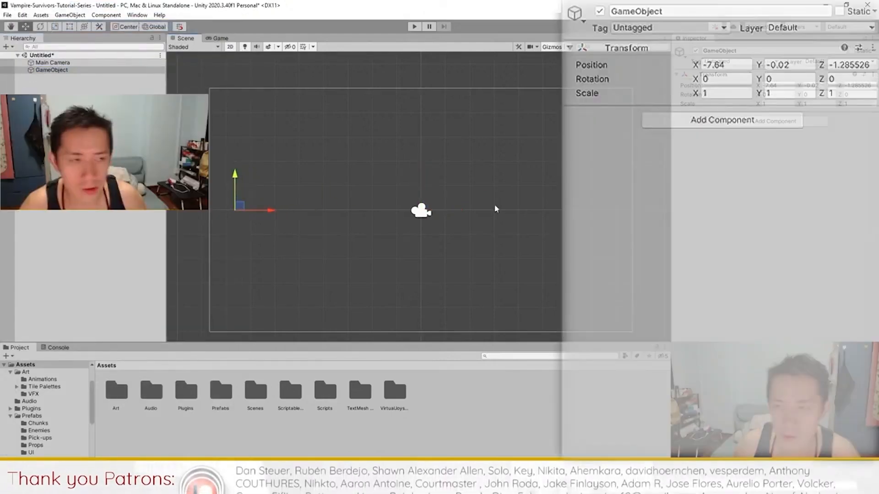
Step: Add a Trail Renderer component to the new game object and move the object along X to leave a trail
{"action": "left_click", "coordinate": [740, 121]}
{"action": "type", "text": "trai"}
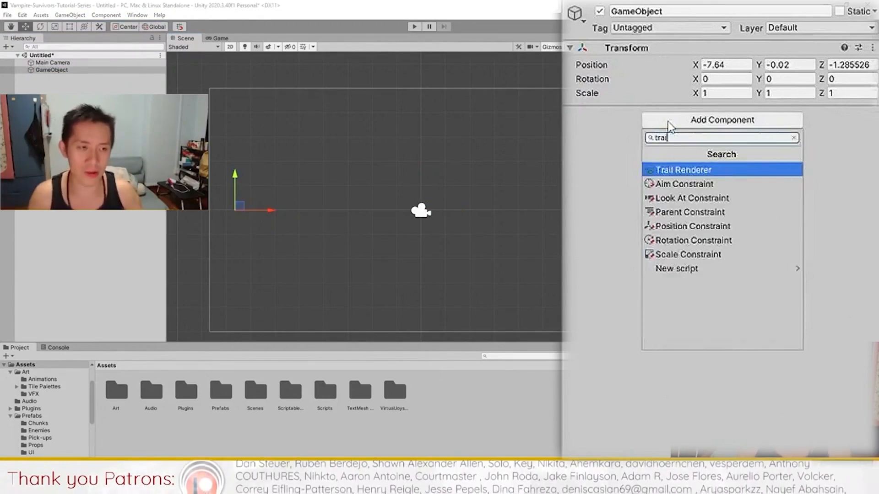
{"action": "key", "text": "Return"}
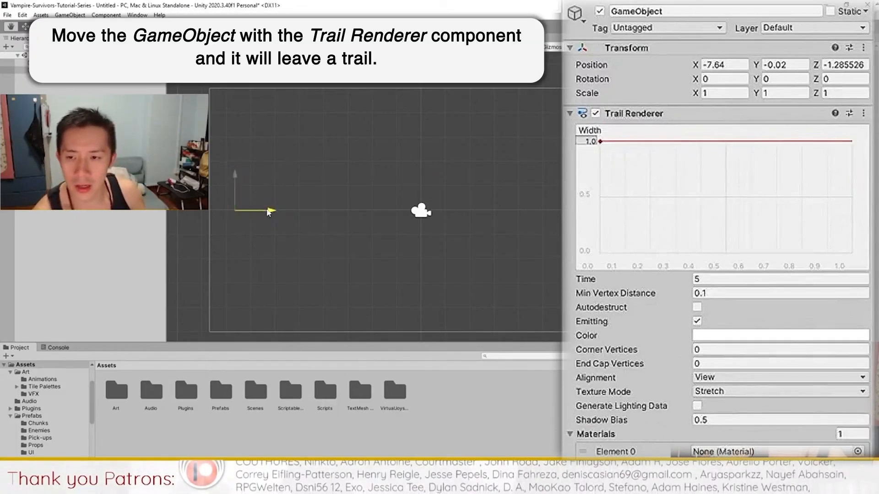
{"action": "mouse_move", "coordinate": [259, 216]}
{"action": "left_mouse_down"}
{"action": "mouse_move", "coordinate": [567, 215]}
{"action": "mouse_move", "coordinate": [269, 215]}
{"action": "mouse_move", "coordinate": [446, 215]}
{"action": "mouse_move", "coordinate": [341, 211]}
{"action": "mouse_move", "coordinate": [258, 218]}
{"action": "mouse_move", "coordinate": [264, 223]}
{"action": "left_mouse_up"}
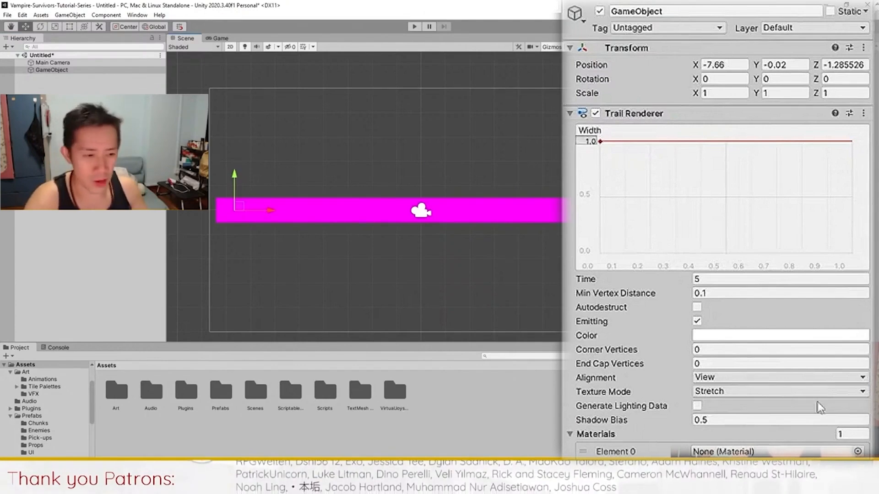
Step: Assign the Default-Line material to the Trail Renderer's first material element
{"action": "left_click", "coordinate": [857, 452]}
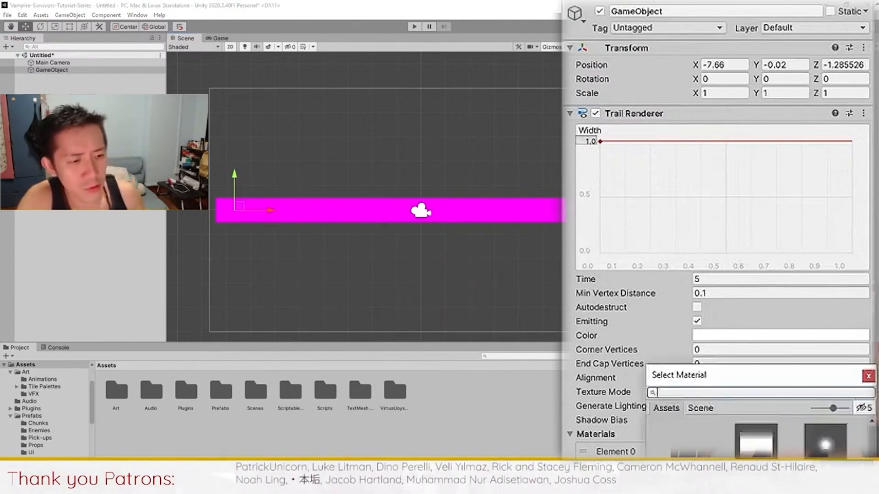
{"action": "left_click", "coordinate": [756, 440]}
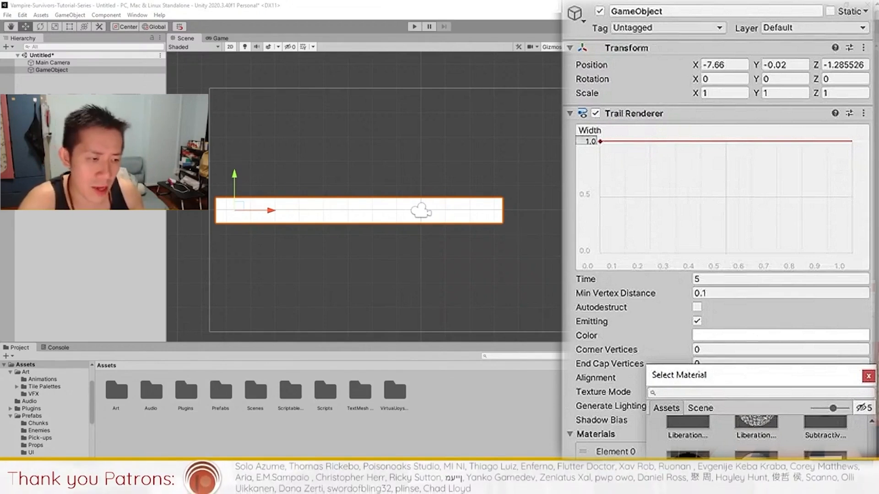
{"action": "left_click", "coordinate": [868, 376]}
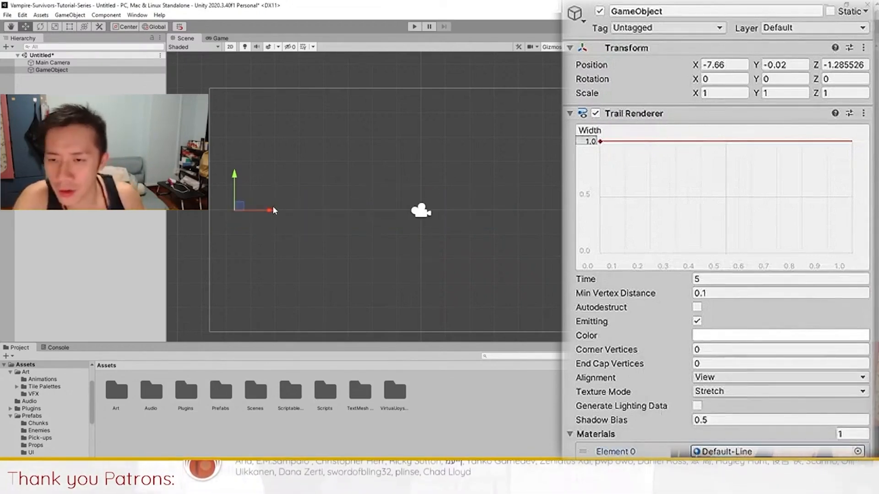
Step: Rename the game object as Projectile and move it around a bend to about X -6.14, Y 2.07
{"action": "left_click", "coordinate": [349, 205]}
{"action": "left_click", "coordinate": [50, 71]}
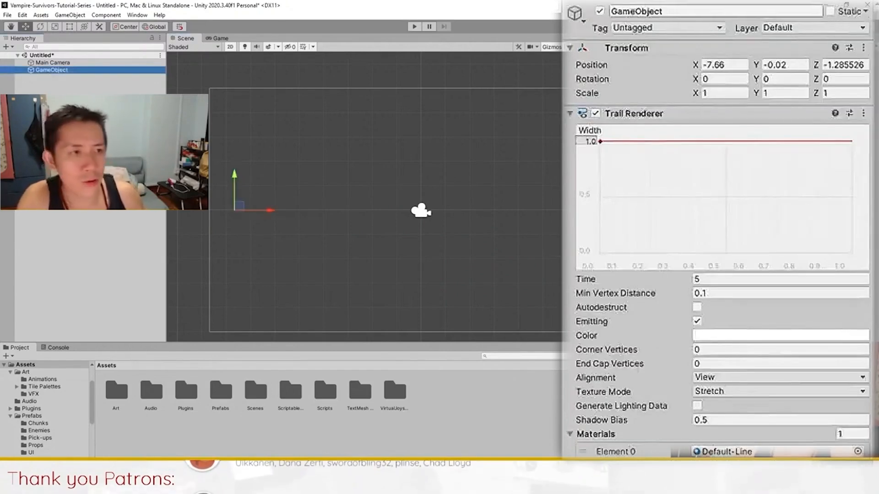
{"action": "left_click", "coordinate": [668, 11]}
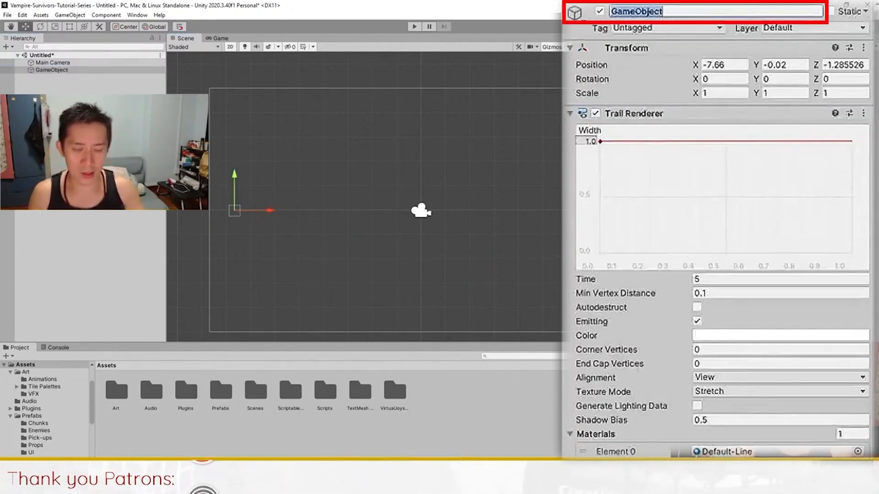
{"action": "type", "text": "Projectile"}
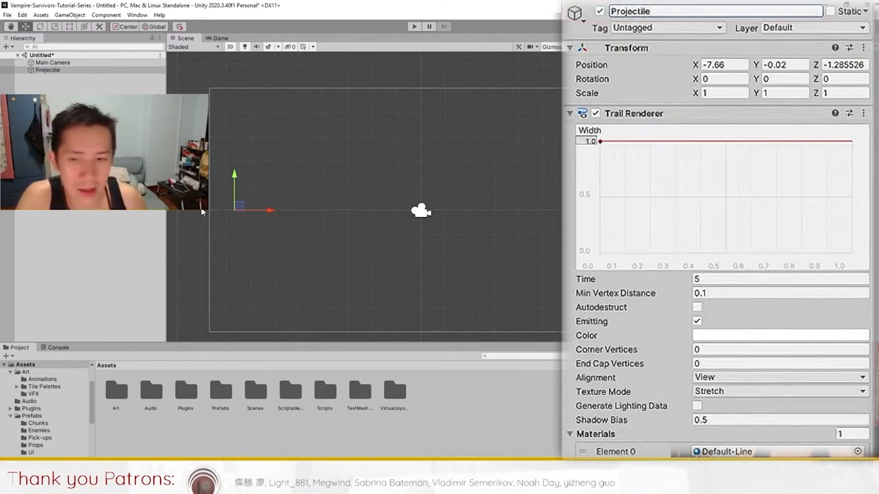
{"action": "mouse_move", "coordinate": [269, 210]}
{"action": "left_mouse_down"}
{"action": "mouse_move", "coordinate": [568, 211]}
{"action": "mouse_move", "coordinate": [289, 209]}
{"action": "mouse_move", "coordinate": [239, 186]}
{"action": "mouse_move", "coordinate": [240, 135]}
{"action": "left_mouse_up"}
{"action": "left_click_drag", "start_coordinate": [271, 160], "coordinate": [307, 161]}
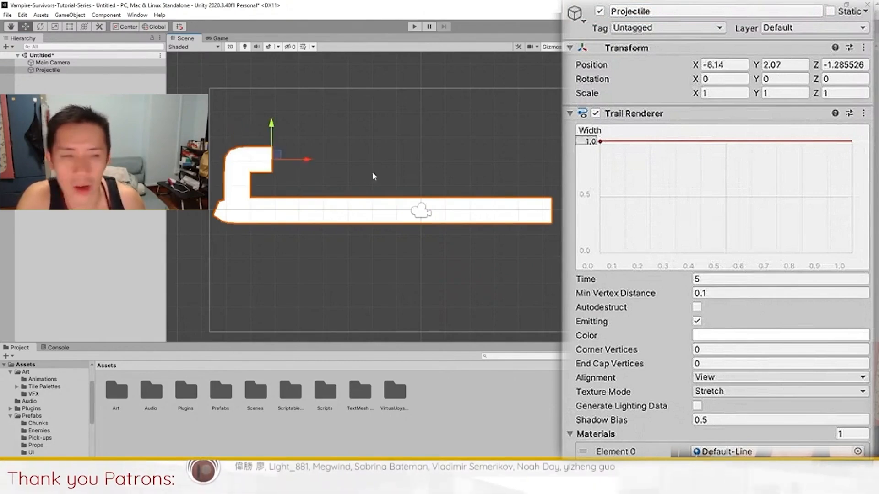
Step: Set the trail's Time to 0.5 and move the Projectile along X to about 0.81 to test the lifetime
{"action": "double_click", "coordinate": [699, 279]}
{"action": "type", "text": "0."}
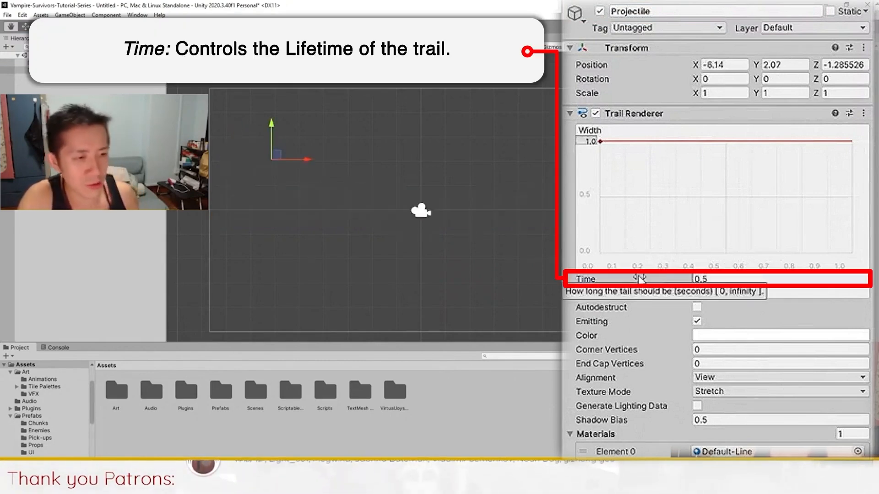
{"action": "left_click", "coordinate": [313, 153]}
{"action": "left_click", "coordinate": [43, 72]}
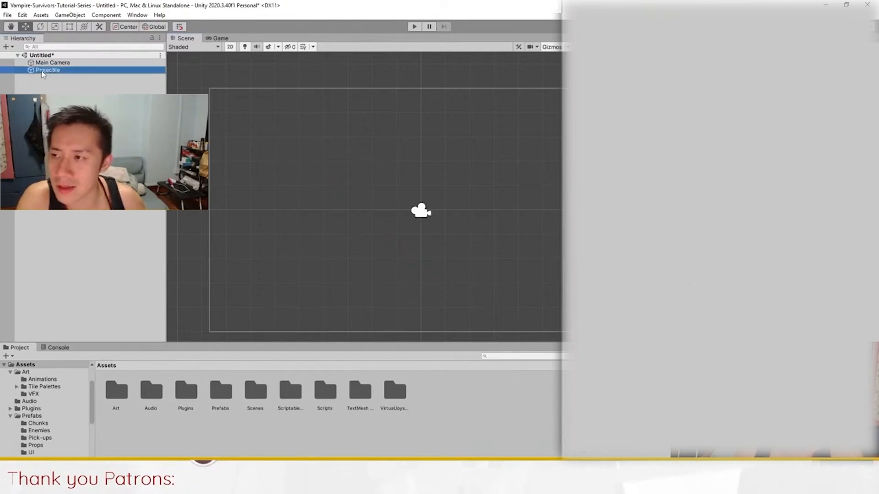
{"action": "mouse_move", "coordinate": [298, 157]}
{"action": "left_mouse_down"}
{"action": "mouse_move", "coordinate": [561, 160]}
{"action": "mouse_move", "coordinate": [279, 178]}
{"action": "mouse_move", "coordinate": [239, 161]}
{"action": "mouse_move", "coordinate": [474, 169]}
{"action": "left_mouse_up"}
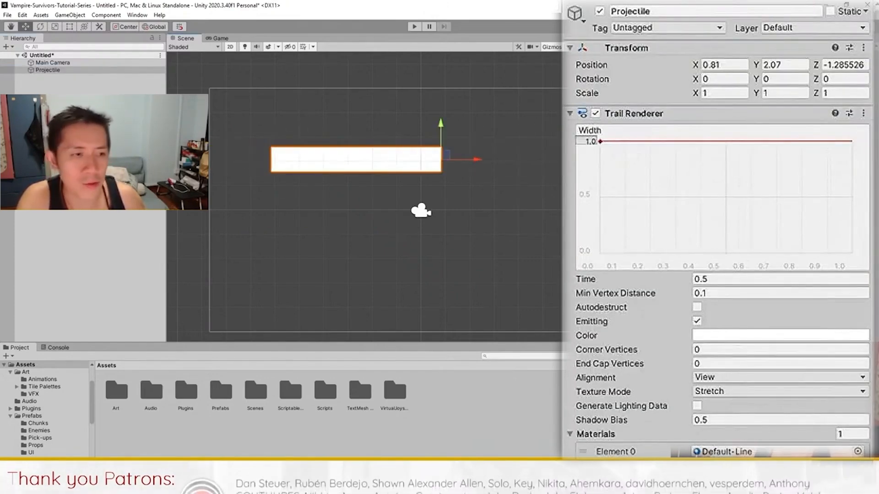
Step: Add a key to the trail's width curve, lower it to about 0.3 at the end, and move the Projectile to about X -3.73
{"action": "right_click", "coordinate": [824, 149]}
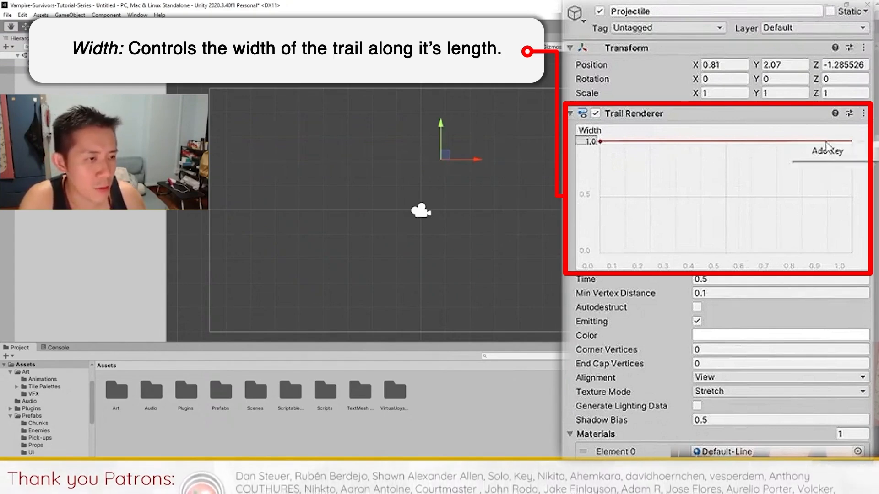
{"action": "left_click", "coordinate": [832, 150]}
{"action": "left_click_drag", "start_coordinate": [831, 145], "coordinate": [852, 220]}
{"action": "mouse_move", "coordinate": [477, 160]}
{"action": "left_mouse_down"}
{"action": "mouse_move", "coordinate": [279, 160]}
{"action": "mouse_move", "coordinate": [565, 160]}
{"action": "mouse_move", "coordinate": [254, 172]}
{"action": "mouse_move", "coordinate": [369, 172]}
{"action": "left_mouse_up"}
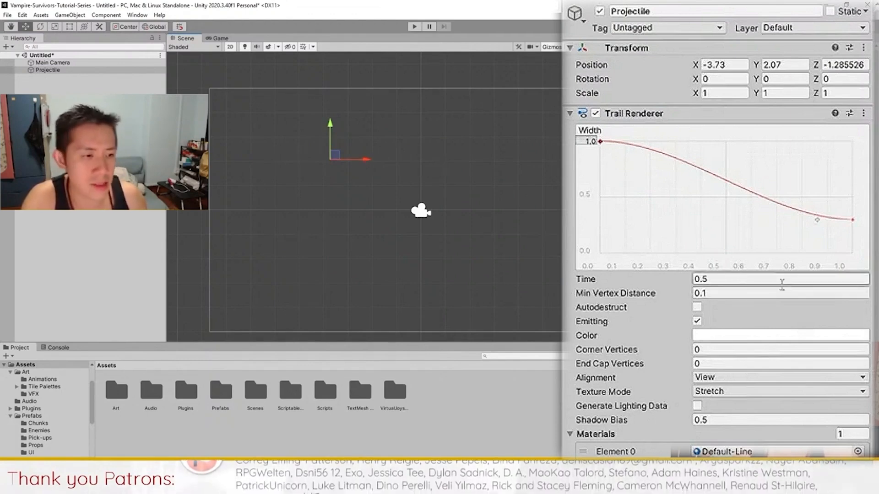
Step: Set the trail's Time to 5 and move the Projectile to about X 0.23 to show the tapered trail
{"action": "left_click", "coordinate": [635, 279]}
{"action": "type", "text": "5"}
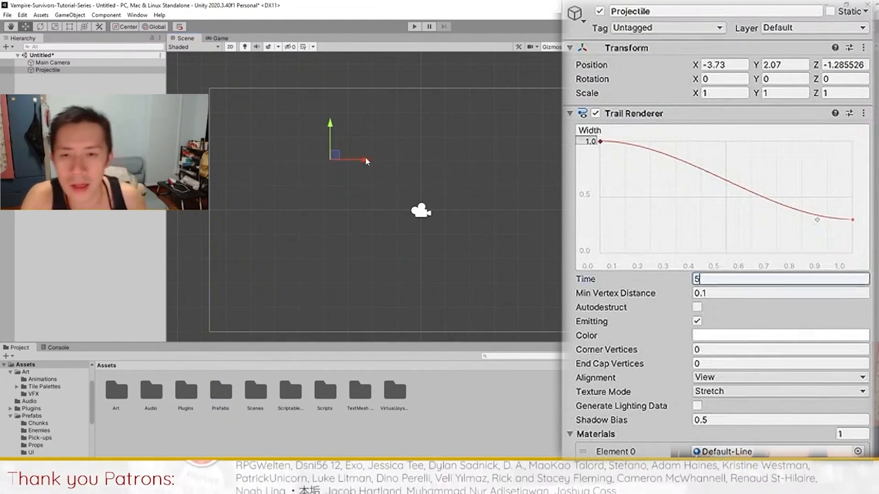
{"action": "mouse_move", "coordinate": [366, 161]}
{"action": "left_mouse_down"}
{"action": "mouse_move", "coordinate": [325, 161]}
{"action": "mouse_move", "coordinate": [469, 169]}
{"action": "left_mouse_up"}
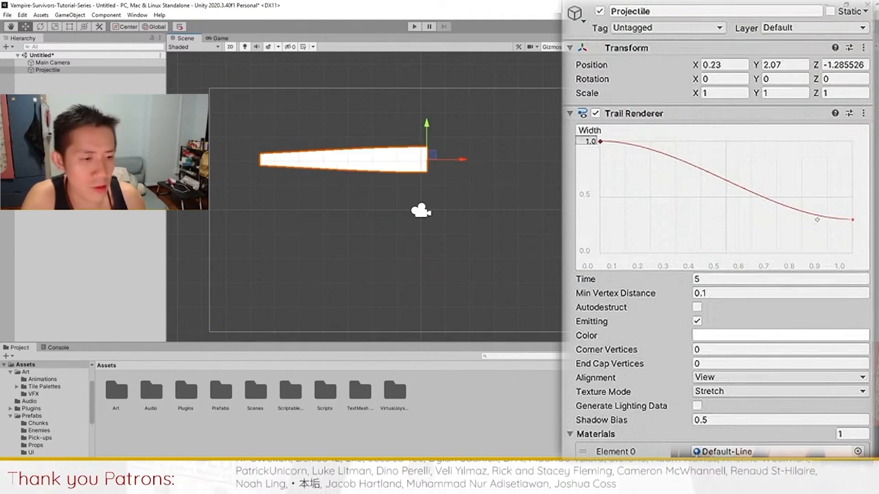
Step: Set Corner Vertices to 5 and End Cap Vertices to 10 on the trail, testing them by moving the Projectile to about X 3.4
{"action": "mouse_move", "coordinate": [615, 354]}
{"action": "left_mouse_down"}
{"action": "mouse_move", "coordinate": [631, 354]}
{"action": "mouse_move", "coordinate": [619, 350]}
{"action": "left_mouse_up"}
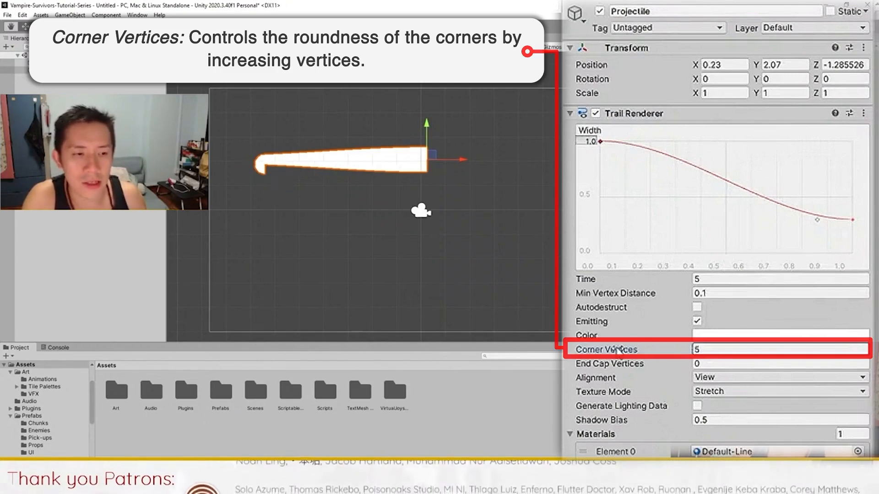
{"action": "left_click_drag", "start_coordinate": [605, 364], "coordinate": [608, 366]}
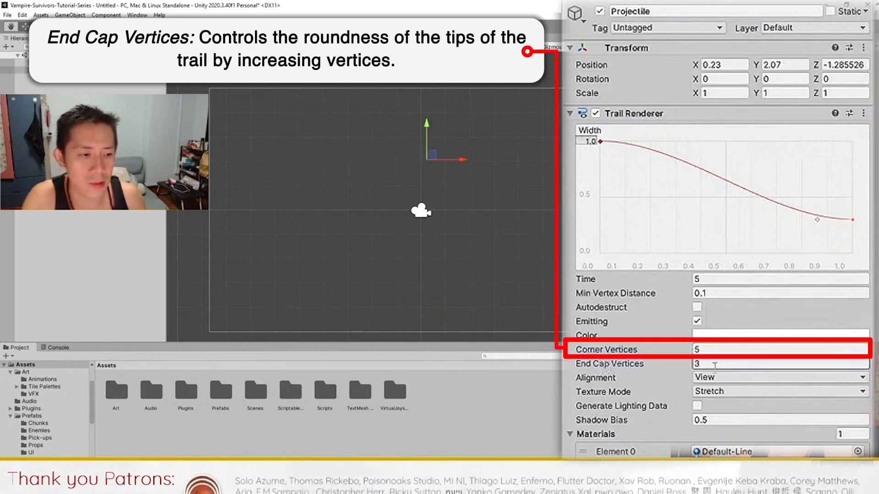
{"action": "left_click_drag", "start_coordinate": [714, 367], "coordinate": [645, 364]}
{"action": "type", "text": "10"}
{"action": "mouse_move", "coordinate": [463, 163]}
{"action": "left_mouse_down"}
{"action": "mouse_move", "coordinate": [324, 166]}
{"action": "mouse_move", "coordinate": [535, 175]}
{"action": "left_mouse_up"}
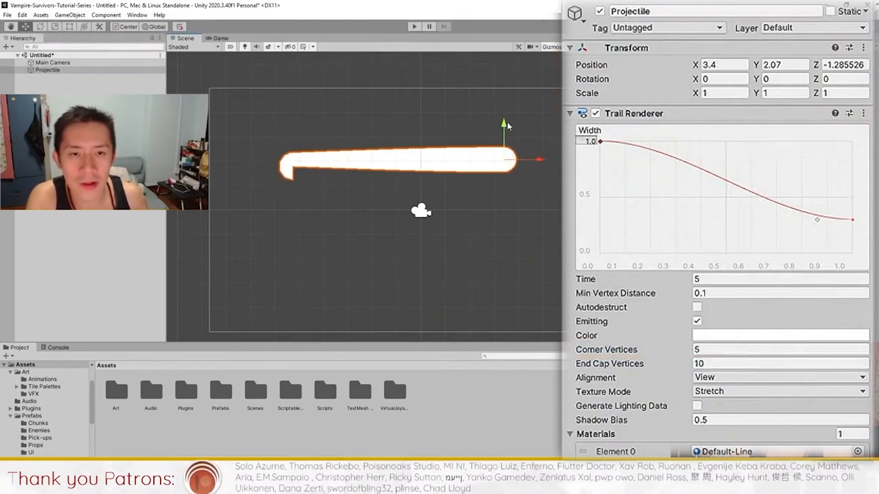
Step: Move the Projectile through right-angle turns to about X -6.16, Y 0.11 and examine the trail's corners and end caps up close
{"action": "mouse_move", "coordinate": [508, 126]}
{"action": "left_mouse_down"}
{"action": "mouse_move", "coordinate": [521, 235]}
{"action": "mouse_move", "coordinate": [310, 232]}
{"action": "mouse_move", "coordinate": [268, 155]}
{"action": "mouse_move", "coordinate": [537, 151]}
{"action": "left_mouse_up"}
{"action": "left_click_drag", "start_coordinate": [504, 120], "coordinate": [503, 218]}
{"action": "left_click_drag", "start_coordinate": [541, 248], "coordinate": [311, 250]}
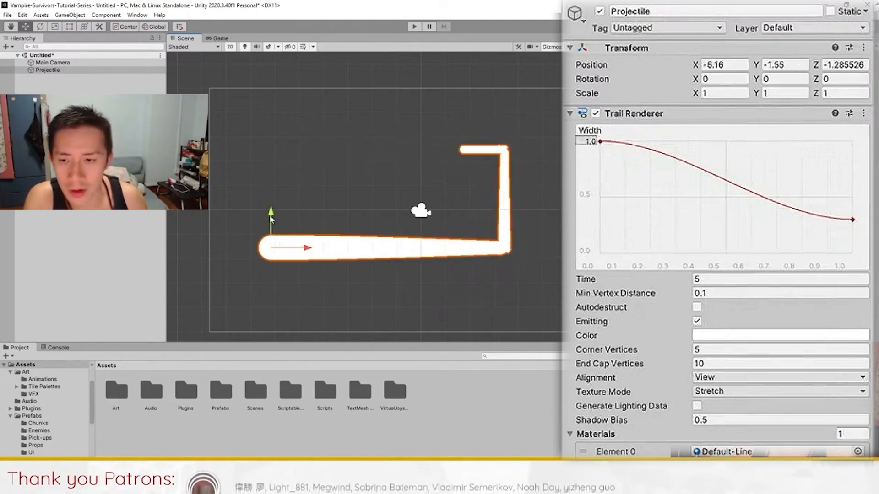
{"action": "left_click_drag", "start_coordinate": [271, 212], "coordinate": [271, 172]}
{"action": "left_click", "coordinate": [714, 349]}
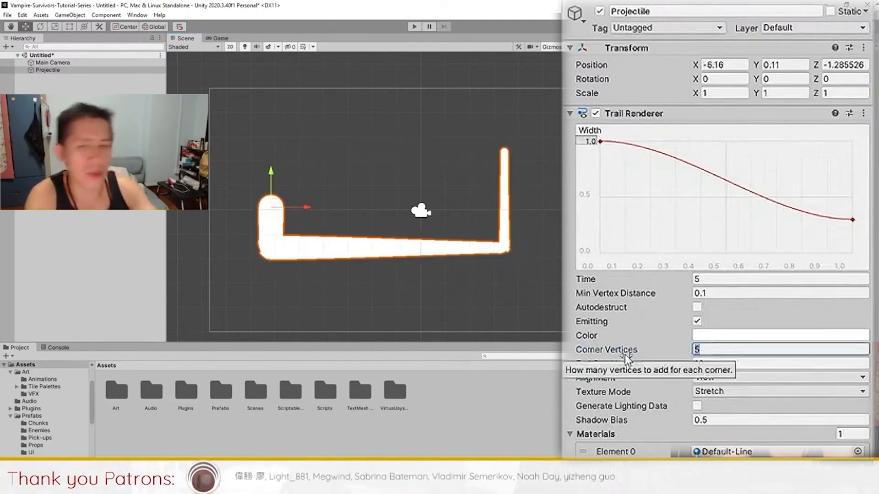
{"action": "scroll", "coordinate": [359, 183], "scroll_direction": "up", "scroll_amount": 3}
{"action": "middle_click_drag", "start_coordinate": [351, 197], "coordinate": [403, 181]}
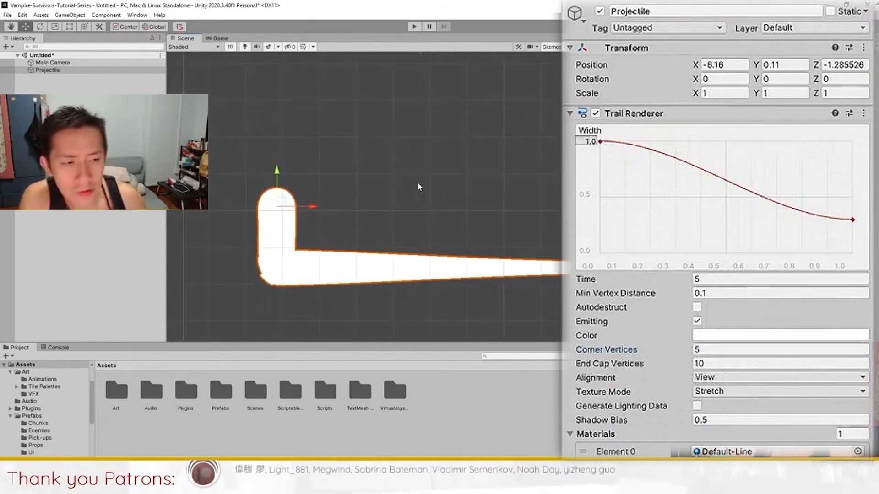
Step: Set End Cap Vertices to 5 and test the trail by moving the Projectile around a corner to about X -4.3, Y 1.98
{"action": "left_click", "coordinate": [631, 364]}
{"action": "type", "text": "1"}
{"action": "key", "text": "BackSpace"}
{"action": "type", "text": "4"}
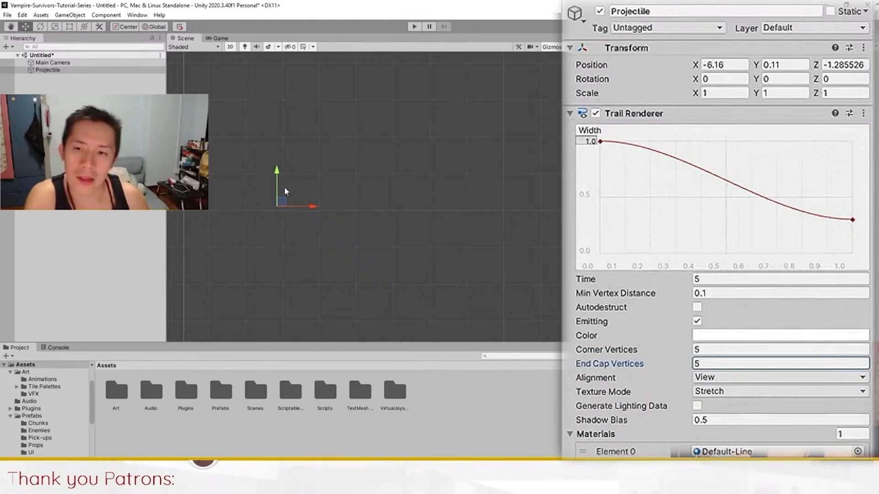
{"action": "left_click_drag", "start_coordinate": [277, 172], "coordinate": [276, 104]}
{"action": "left_click_drag", "start_coordinate": [307, 133], "coordinate": [449, 133]}
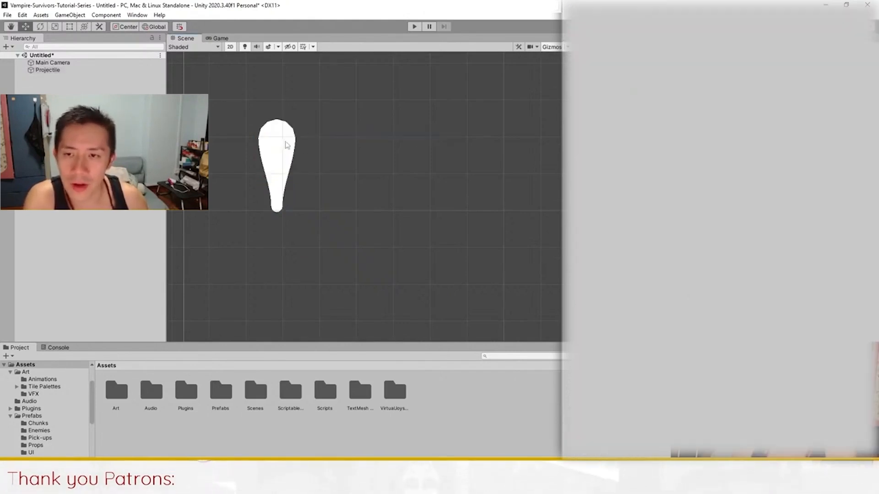
{"action": "left_click", "coordinate": [284, 146]}
{"action": "left_click_drag", "start_coordinate": [314, 136], "coordinate": [383, 140]}
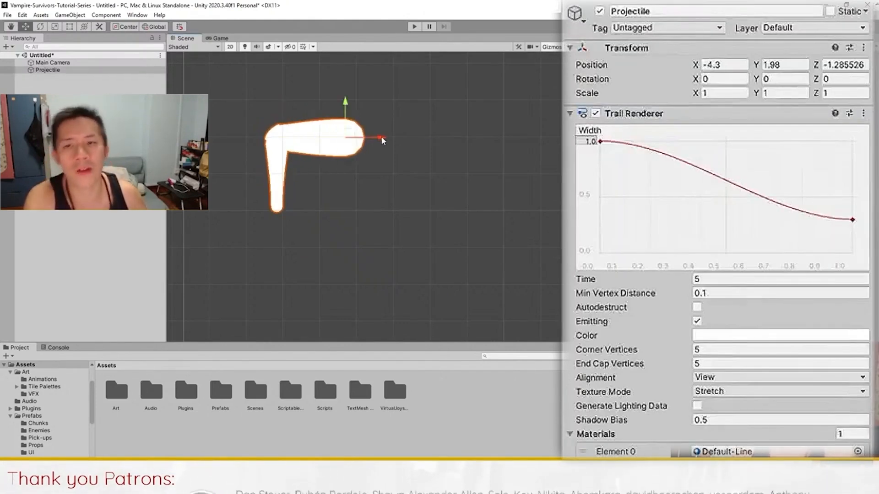
Step: Set the trail's Corner Vertices to 10 and test it by moving the Projectile around a corner and in loops to about X -4.37, Y 2.67
{"action": "left_click", "coordinate": [694, 350]}
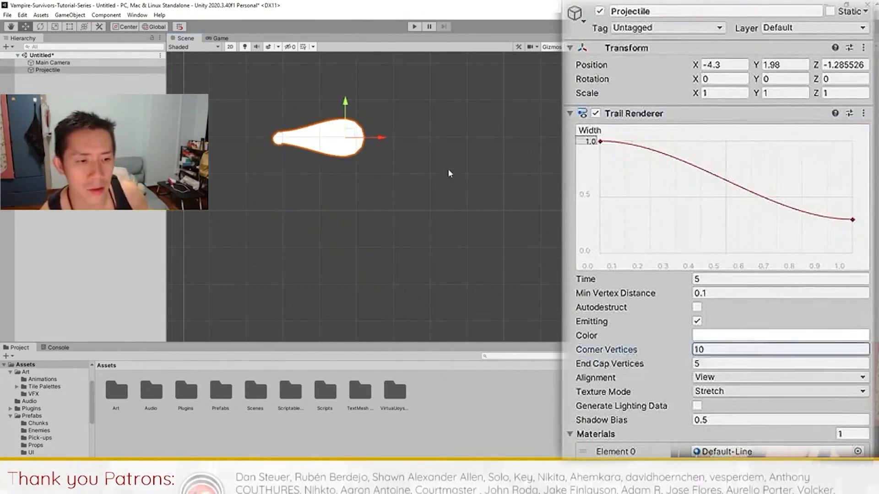
{"action": "mouse_move", "coordinate": [348, 109]}
{"action": "left_mouse_down"}
{"action": "mouse_move", "coordinate": [342, 173]}
{"action": "mouse_move", "coordinate": [350, 236]}
{"action": "mouse_move", "coordinate": [508, 234]}
{"action": "left_mouse_up"}
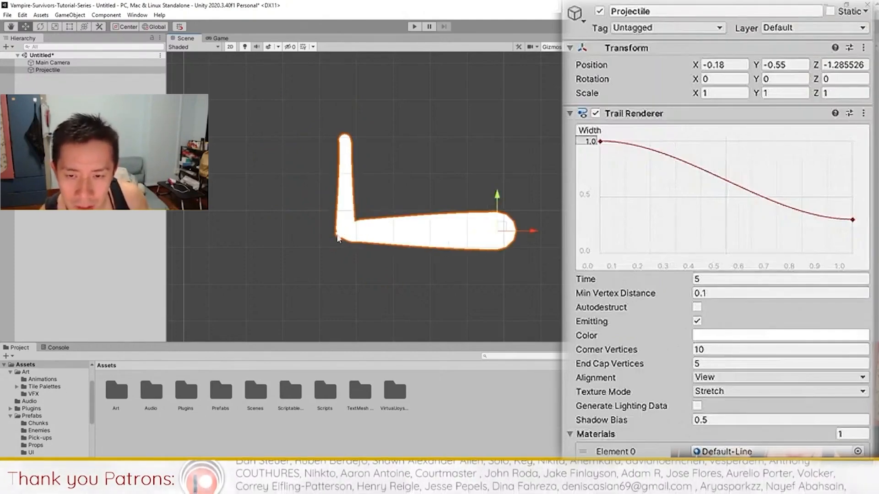
{"action": "scroll", "coordinate": [337, 238], "scroll_direction": "up", "scroll_amount": 3}
{"action": "left_click_drag", "start_coordinate": [597, 349], "coordinate": [617, 346]}
{"action": "scroll", "coordinate": [537, 177], "scroll_direction": "down", "scroll_amount": 6}
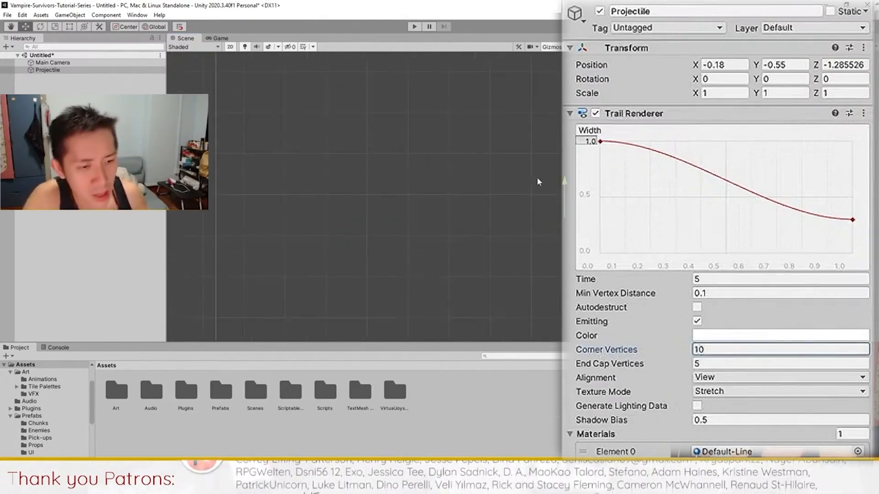
{"action": "mouse_move", "coordinate": [424, 225]}
{"action": "left_mouse_down"}
{"action": "mouse_move", "coordinate": [507, 191]}
{"action": "mouse_move", "coordinate": [302, 255]}
{"action": "mouse_move", "coordinate": [323, 150]}
{"action": "left_mouse_up"}
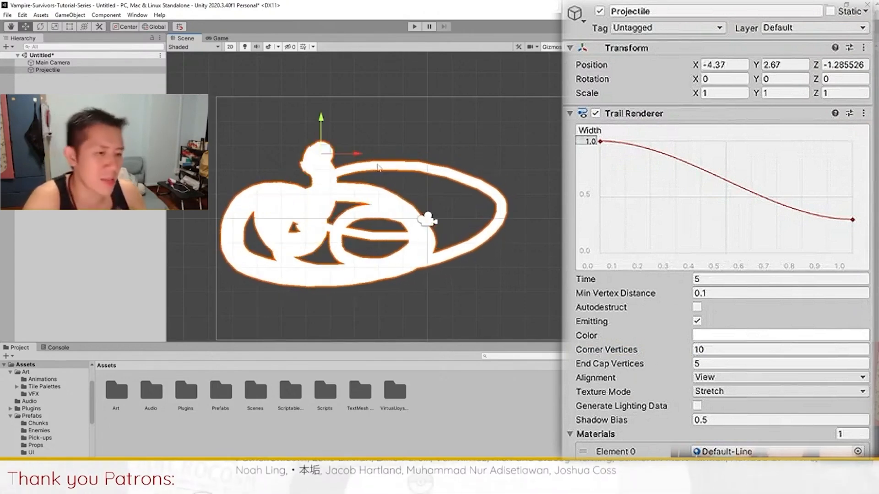
Step: Set the trail's Time to 0.5 and test it by looping the Projectile around to about X -5.43, Y -1.1
{"action": "left_click", "coordinate": [698, 279]}
{"action": "type", "text": "0."}
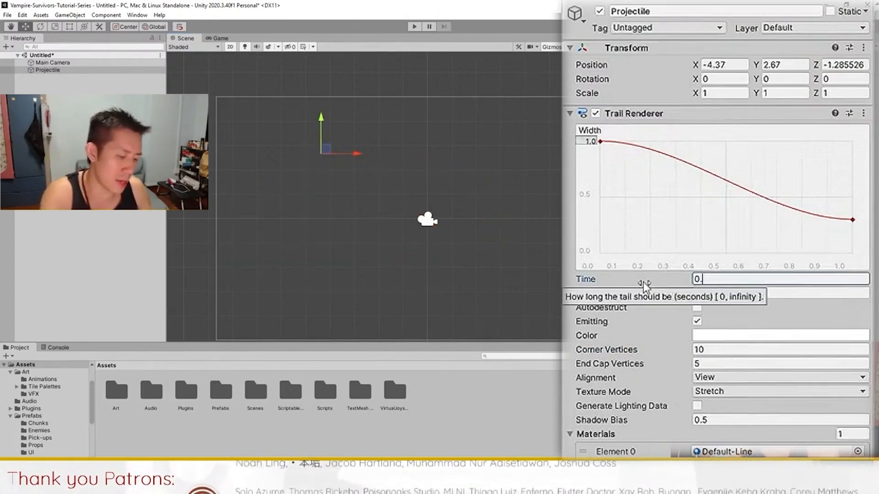
{"action": "type", "text": "5"}
{"action": "mouse_move", "coordinate": [326, 147]}
{"action": "left_mouse_down"}
{"action": "mouse_move", "coordinate": [283, 217]}
{"action": "mouse_move", "coordinate": [438, 241]}
{"action": "mouse_move", "coordinate": [356, 286]}
{"action": "mouse_move", "coordinate": [352, 209]}
{"action": "mouse_move", "coordinate": [315, 223]}
{"action": "left_mouse_up"}
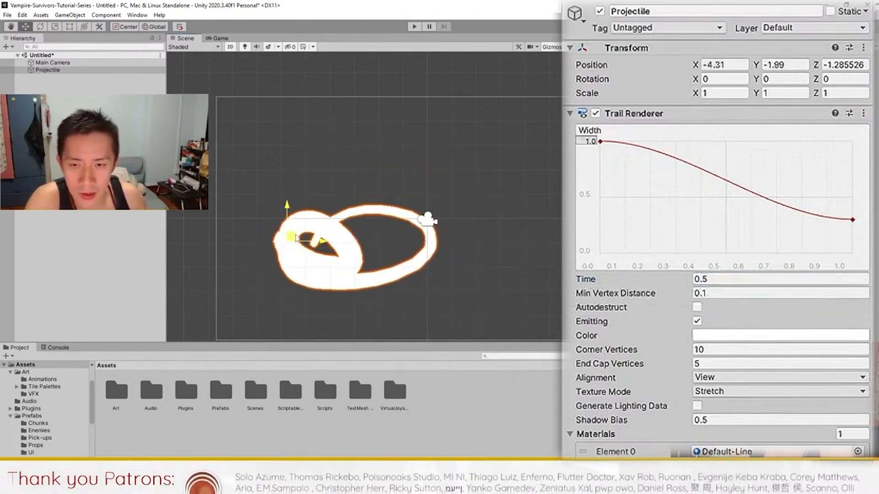
Step: Set the start color of the trail's gradient to light blue and test it by moving the Projectile to about X -3.39, Y -1.87
{"action": "scroll", "coordinate": [659, 395], "scroll_direction": "down", "scroll_amount": 3}
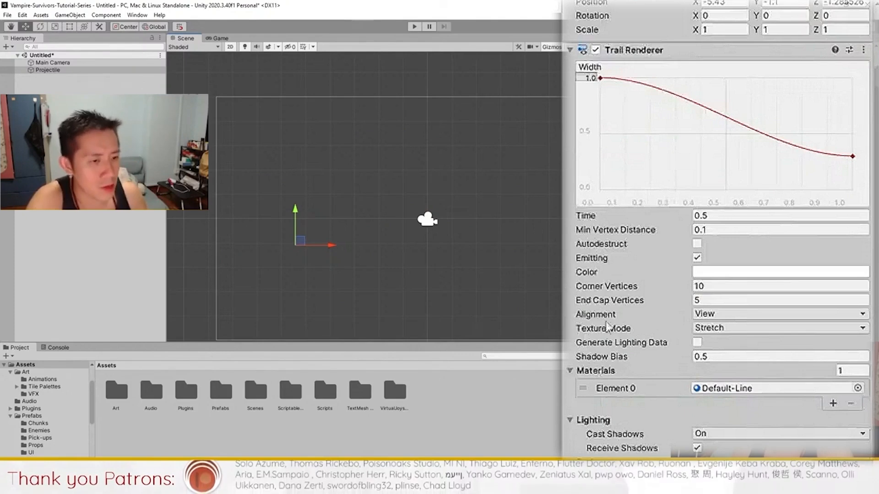
{"action": "left_click", "coordinate": [742, 275]}
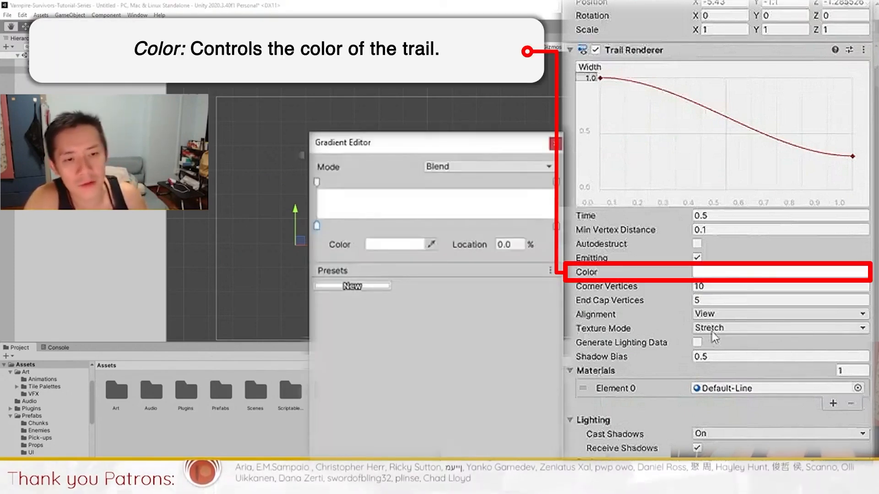
{"action": "left_click", "coordinate": [389, 244]}
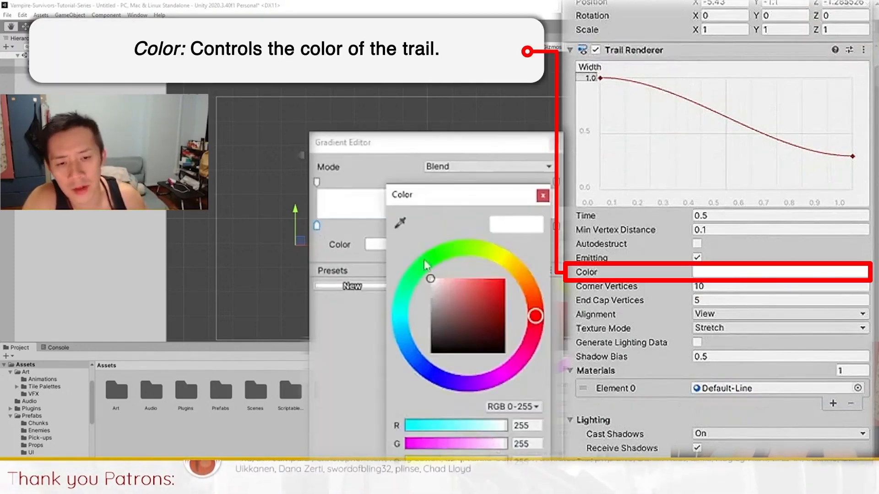
{"action": "left_click_drag", "start_coordinate": [413, 318], "coordinate": [397, 338]}
{"action": "left_click_drag", "start_coordinate": [491, 290], "coordinate": [482, 258]}
{"action": "left_click", "coordinate": [543, 196]}
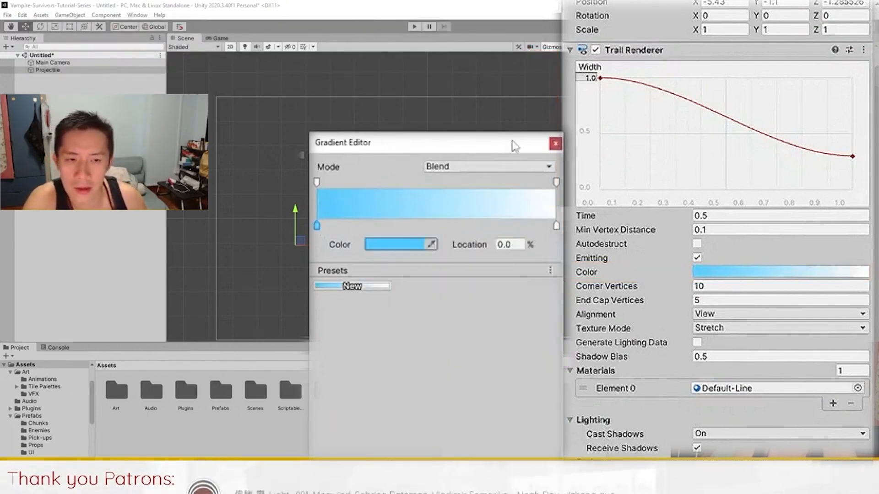
{"action": "left_click", "coordinate": [555, 143]}
{"action": "mouse_move", "coordinate": [300, 241]}
{"action": "left_mouse_down"}
{"action": "mouse_move", "coordinate": [300, 232]}
{"action": "mouse_move", "coordinate": [323, 280]}
{"action": "mouse_move", "coordinate": [350, 259]}
{"action": "left_mouse_up"}
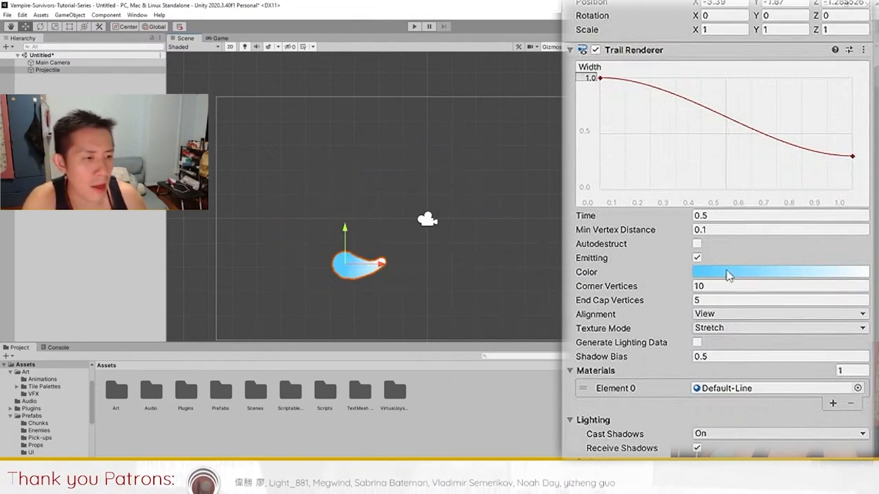
Step: Make the trail gradient's end the same light blue and fully transparent, testing it by moving the Projectile to about X -2.56, Y -2.08
{"action": "left_click", "coordinate": [728, 274]}
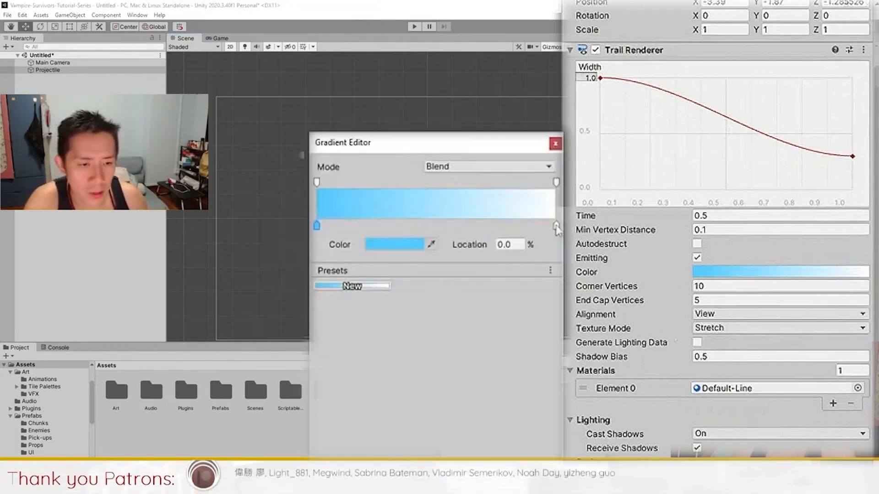
{"action": "left_click_drag", "start_coordinate": [556, 226], "coordinate": [561, 252]}
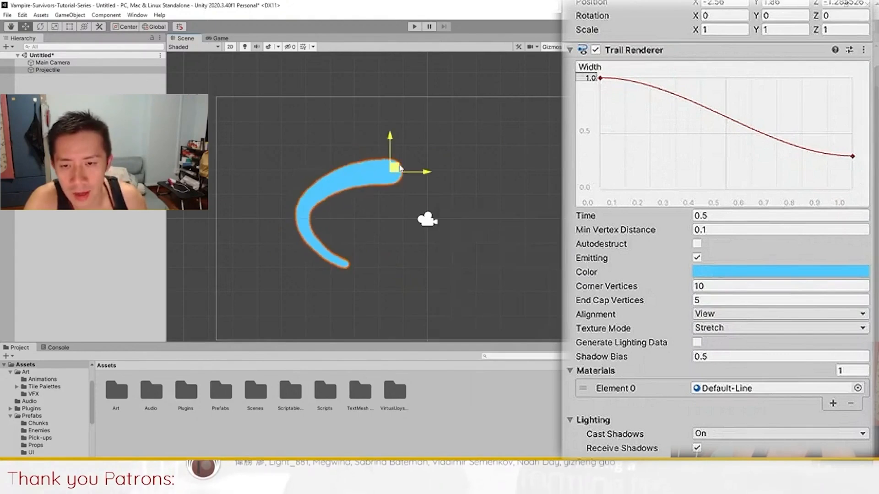
{"action": "mouse_move", "coordinate": [393, 166]}
{"action": "left_mouse_down"}
{"action": "mouse_move", "coordinate": [402, 245]}
{"action": "mouse_move", "coordinate": [320, 209]}
{"action": "left_mouse_up"}
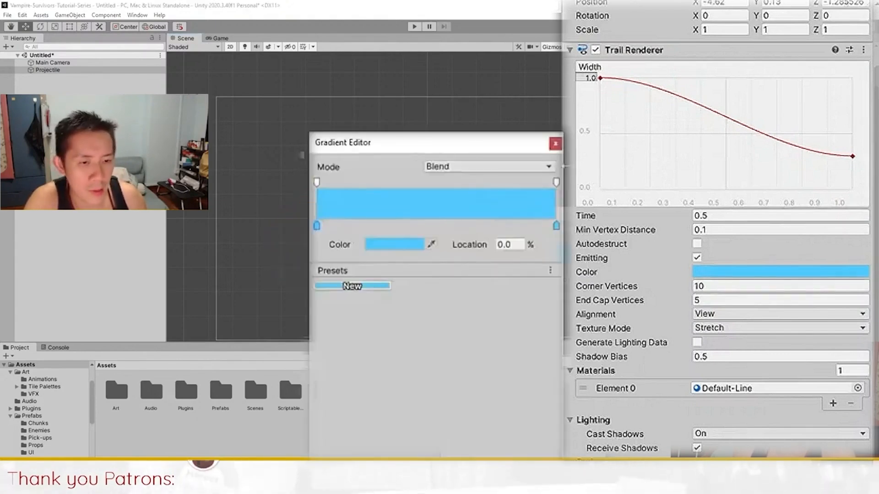
{"action": "left_click", "coordinate": [556, 182]}
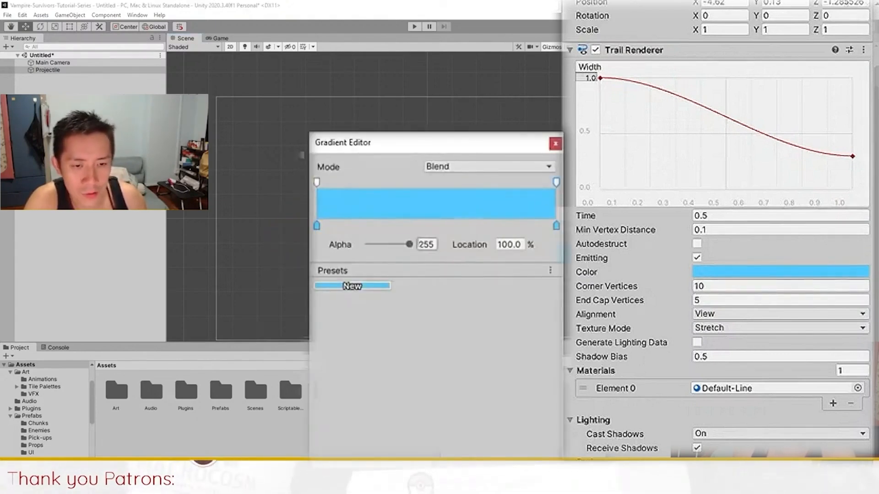
{"action": "left_click_drag", "start_coordinate": [414, 244], "coordinate": [331, 238]}
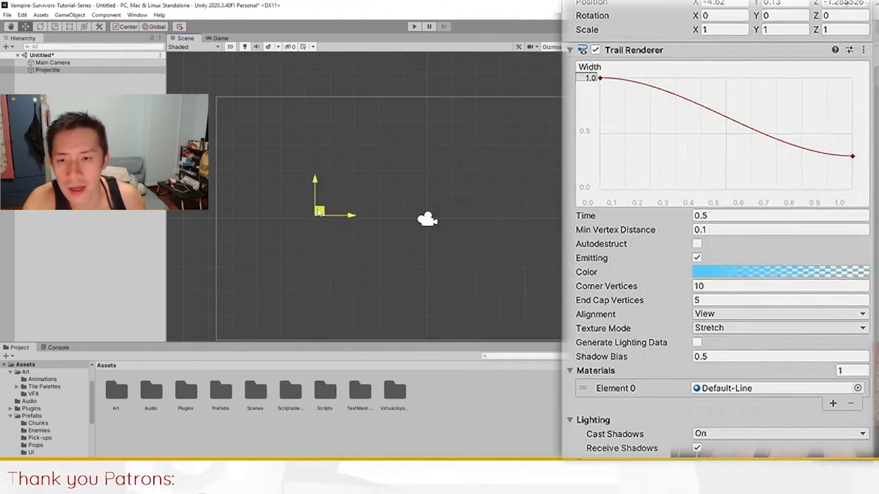
{"action": "mouse_move", "coordinate": [316, 205]}
{"action": "left_mouse_down"}
{"action": "mouse_move", "coordinate": [530, 235]}
{"action": "mouse_move", "coordinate": [407, 176]}
{"action": "mouse_move", "coordinate": [324, 267]}
{"action": "mouse_move", "coordinate": [424, 286]}
{"action": "mouse_move", "coordinate": [361, 245]}
{"action": "left_mouse_up"}
Step: Lower the alpha at the start of the trail's gradient and test it by moving the Projectile to about X -5.25, Y -0.64
{"action": "left_click", "coordinate": [704, 274]}
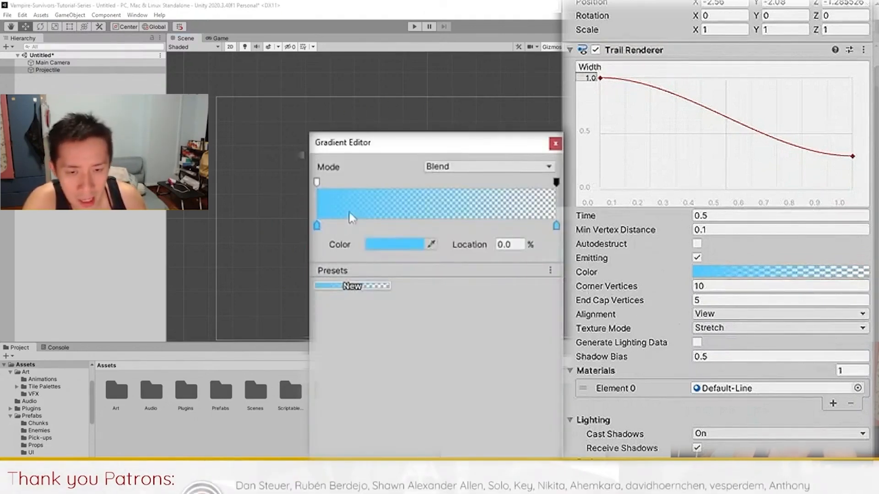
{"action": "left_click", "coordinate": [316, 182]}
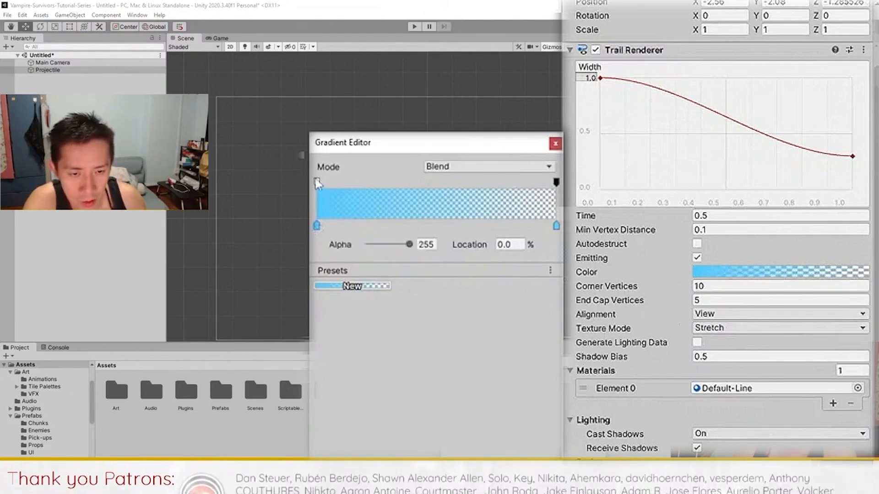
{"action": "mouse_move", "coordinate": [408, 250]}
{"action": "left_mouse_down"}
{"action": "mouse_move", "coordinate": [349, 257]}
{"action": "mouse_move", "coordinate": [398, 311]}
{"action": "mouse_move", "coordinate": [372, 298]}
{"action": "mouse_move", "coordinate": [333, 253]}
{"action": "left_mouse_up"}
{"action": "left_click", "coordinate": [554, 144]}
{"action": "mouse_move", "coordinate": [369, 278]}
{"action": "left_mouse_down"}
{"action": "mouse_move", "coordinate": [410, 249]}
{"action": "mouse_move", "coordinate": [402, 119]}
{"action": "mouse_move", "coordinate": [383, 292]}
{"action": "left_mouse_up"}
{"action": "mouse_move", "coordinate": [324, 260]}
{"action": "left_mouse_down"}
{"action": "mouse_move", "coordinate": [295, 250]}
{"action": "mouse_move", "coordinate": [357, 234]}
{"action": "mouse_move", "coordinate": [283, 247]}
{"action": "mouse_move", "coordinate": [336, 256]}
{"action": "mouse_move", "coordinate": [419, 193]}
{"action": "mouse_move", "coordinate": [326, 300]}
{"action": "mouse_move", "coordinate": [381, 201]}
{"action": "mouse_move", "coordinate": [472, 286]}
{"action": "mouse_move", "coordinate": [471, 276]}
{"action": "mouse_move", "coordinate": [347, 238]}
{"action": "mouse_move", "coordinate": [220, 234]}
{"action": "mouse_move", "coordinate": [344, 238]}
{"action": "mouse_move", "coordinate": [296, 223]}
{"action": "mouse_move", "coordinate": [313, 237]}
{"action": "left_mouse_up"}
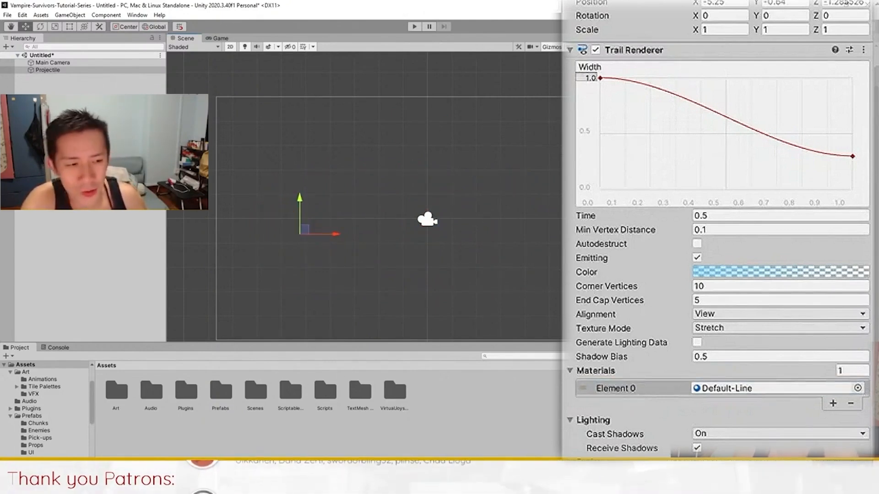
Step: Assign the Additive-Particle material to the trail and test it by moving the Projectile to about X -3.36, Y -1.32
{"action": "left_click", "coordinate": [857, 388]}
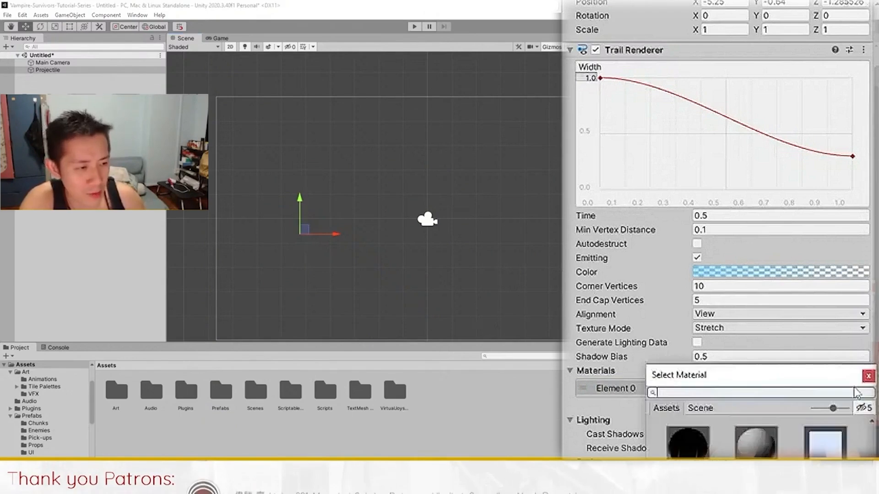
{"action": "type", "text": "Addo"}
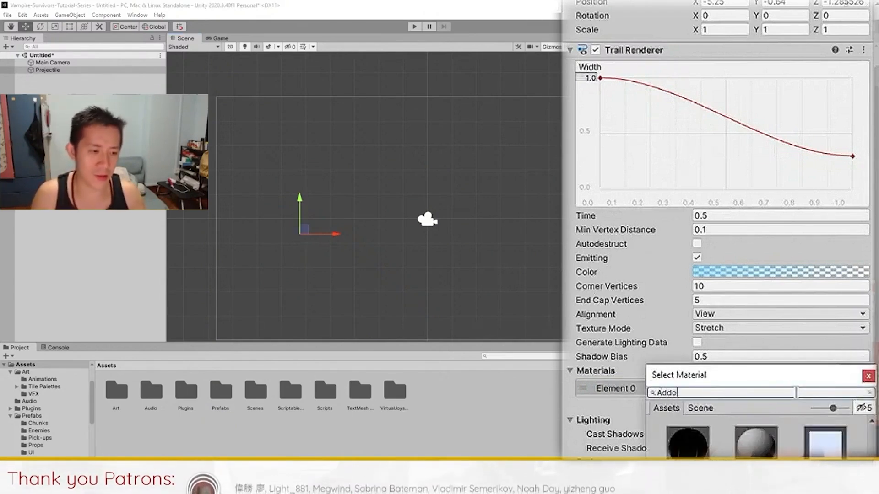
{"action": "key", "text": "BackSpace"}
{"action": "type", "text": "itive"}
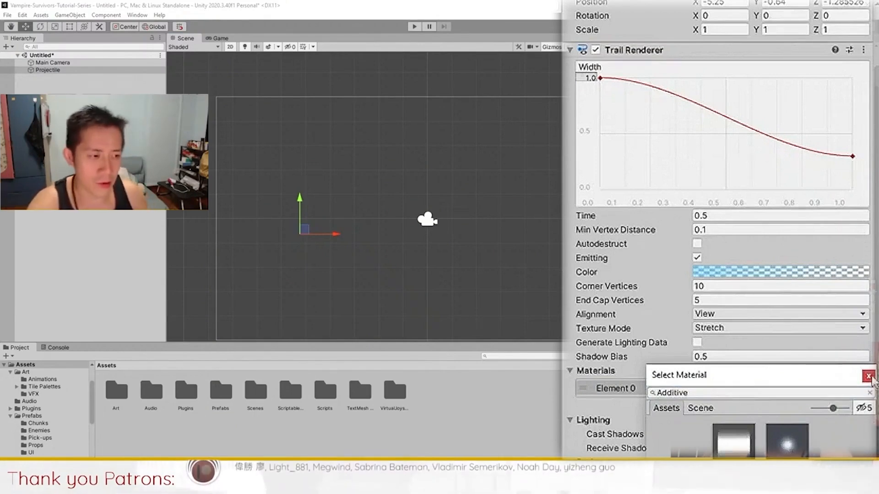
{"action": "left_click", "coordinate": [868, 376]}
{"action": "mouse_move", "coordinate": [304, 229]}
{"action": "left_mouse_down"}
{"action": "mouse_move", "coordinate": [329, 236]}
{"action": "mouse_move", "coordinate": [399, 173]}
{"action": "mouse_move", "coordinate": [323, 206]}
{"action": "mouse_move", "coordinate": [339, 245]}
{"action": "left_mouse_up"}
Step: Raise the alpha at the start of the trail's gradient to 255 and test the trail by moving the Projectile
{"action": "left_click", "coordinate": [718, 272]}
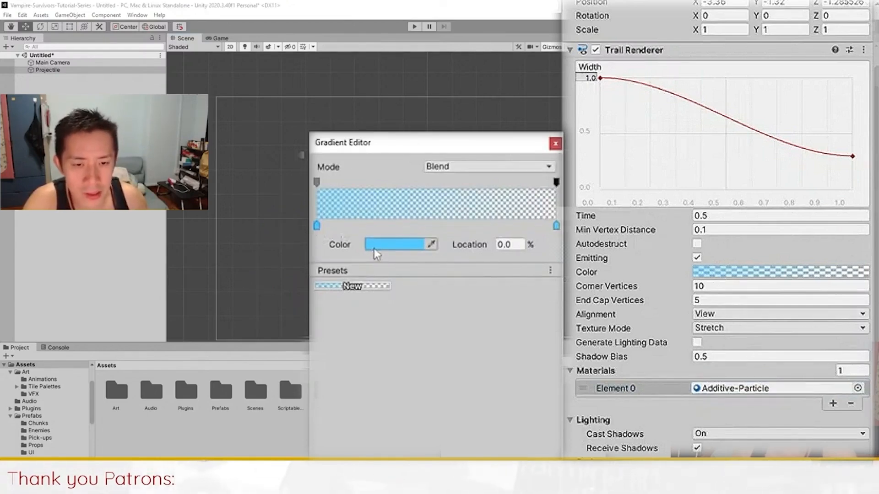
{"action": "left_click", "coordinate": [317, 182]}
{"action": "left_click_drag", "start_coordinate": [395, 239], "coordinate": [451, 243]}
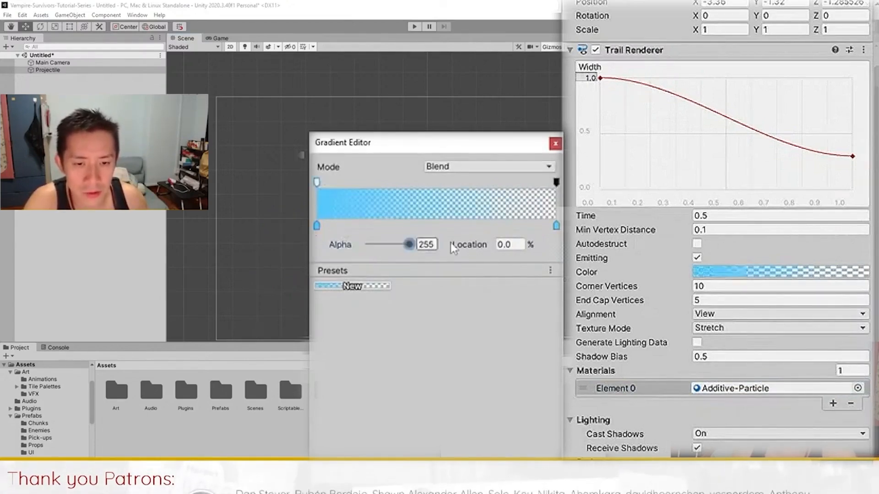
{"action": "mouse_move", "coordinate": [350, 248]}
{"action": "left_mouse_down"}
{"action": "mouse_move", "coordinate": [426, 163]}
{"action": "mouse_move", "coordinate": [402, 269]}
{"action": "mouse_move", "coordinate": [389, 187]}
{"action": "mouse_move", "coordinate": [350, 208]}
{"action": "mouse_move", "coordinate": [353, 180]}
{"action": "mouse_move", "coordinate": [406, 232]}
{"action": "left_mouse_up"}
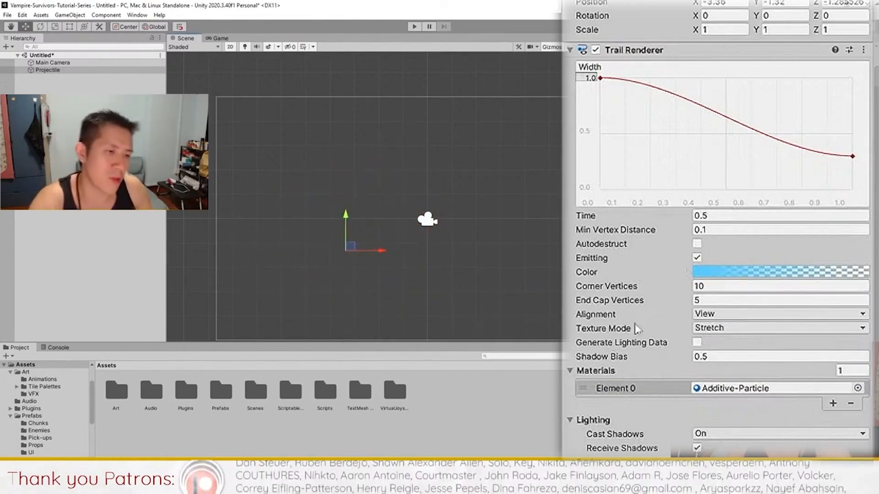
Step: Set the start alpha of the trail's gradient to 145 and test it by moving the Projectile to about X -1, Y -1.04
{"action": "left_click", "coordinate": [708, 273]}
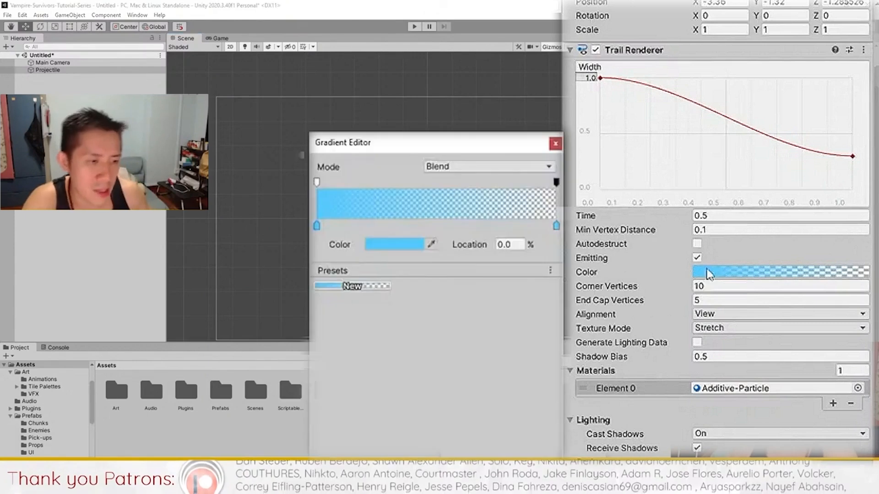
{"action": "left_click", "coordinate": [316, 182]}
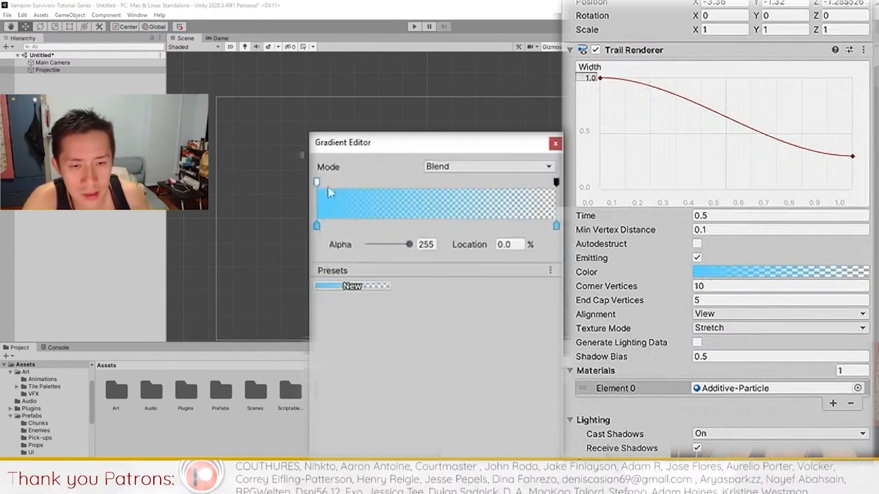
{"action": "left_click_drag", "start_coordinate": [407, 243], "coordinate": [399, 247]}
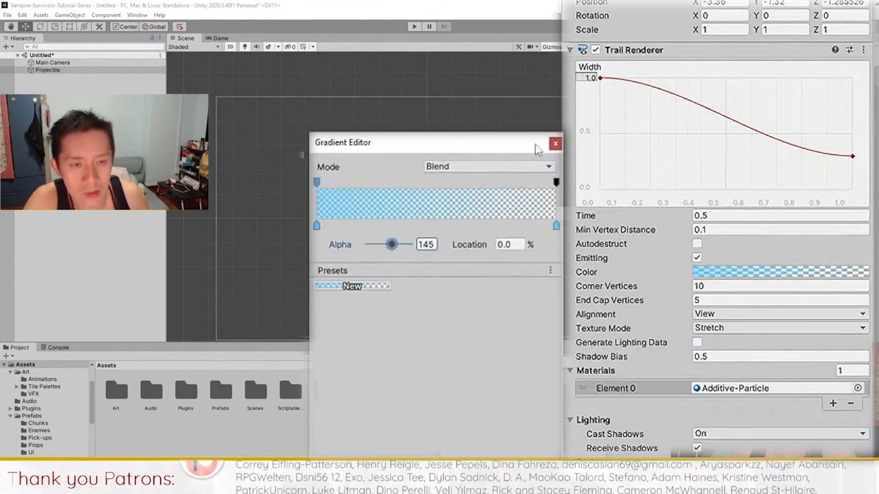
{"action": "left_click", "coordinate": [555, 144]}
{"action": "mouse_move", "coordinate": [358, 250]}
{"action": "left_mouse_down"}
{"action": "mouse_move", "coordinate": [375, 285]}
{"action": "mouse_move", "coordinate": [415, 243]}
{"action": "left_mouse_up"}
Step: Change the Additive-Particle material's Albedo texture to Default-ParticleSystem and test it by moving the Projectile to about X -4.53, Y -0.53
{"action": "left_click", "coordinate": [809, 390]}
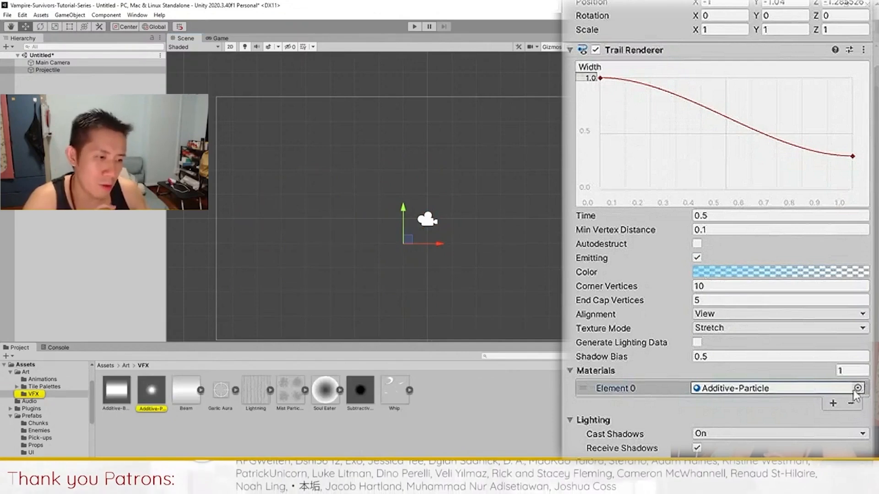
{"action": "left_click", "coordinate": [153, 391]}
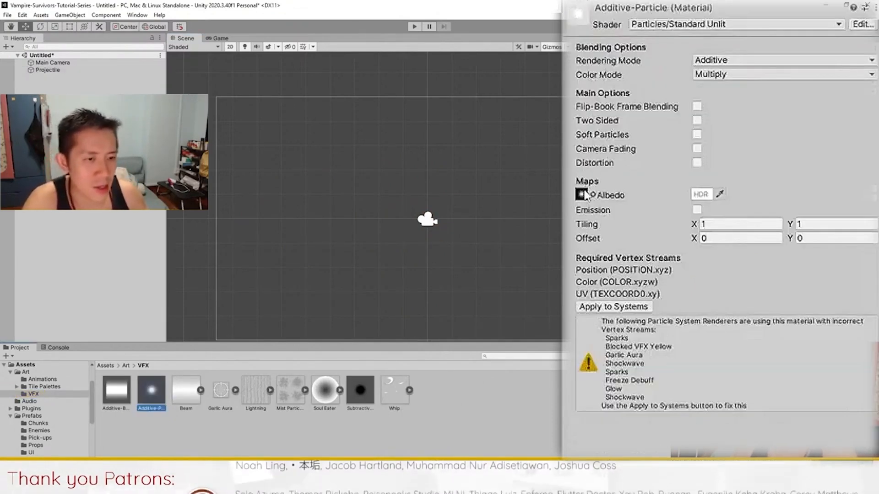
{"action": "left_click", "coordinate": [585, 195]}
{"action": "left_click", "coordinate": [592, 195]}
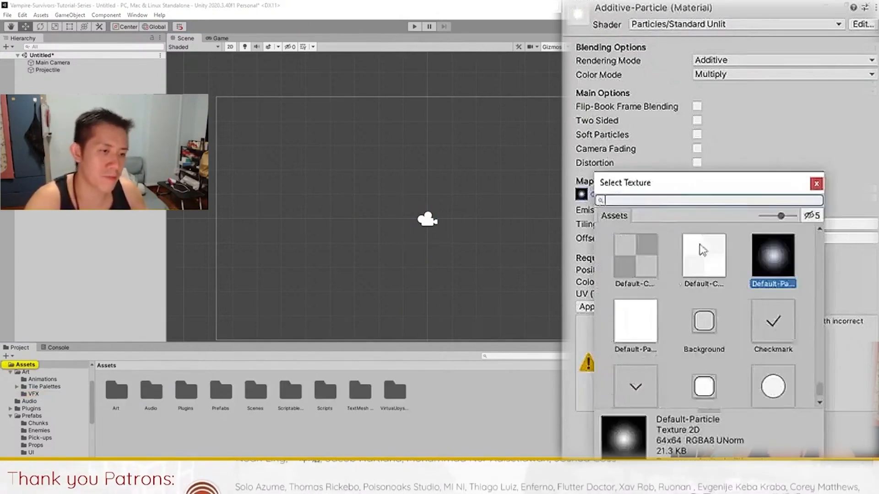
{"action": "left_click", "coordinate": [648, 324]}
{"action": "scroll", "coordinate": [648, 324], "scroll_direction": "down", "scroll_amount": 1}
{"action": "left_click", "coordinate": [815, 186]}
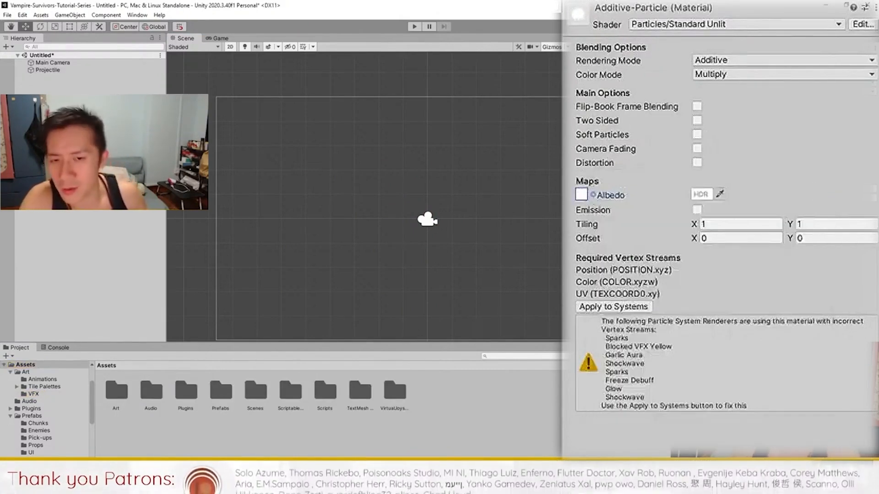
{"action": "left_click", "coordinate": [47, 70]}
{"action": "mouse_move", "coordinate": [407, 239]}
{"action": "left_mouse_down"}
{"action": "mouse_move", "coordinate": [315, 208]}
{"action": "mouse_move", "coordinate": [430, 218]}
{"action": "mouse_move", "coordinate": [322, 226]}
{"action": "left_mouse_up"}
Step: Search the textures for Square to replace the Additive-Particle material's Albedo texture
{"action": "double_click", "coordinate": [730, 452]}
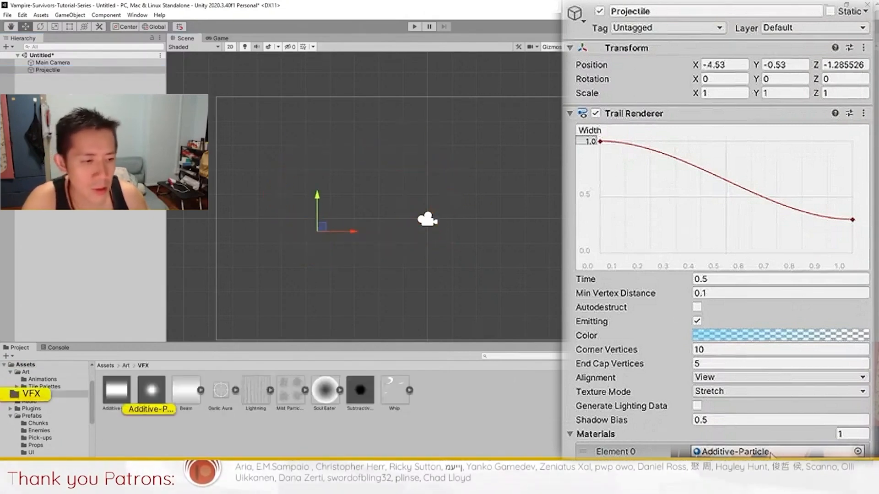
{"action": "left_click", "coordinate": [580, 193]}
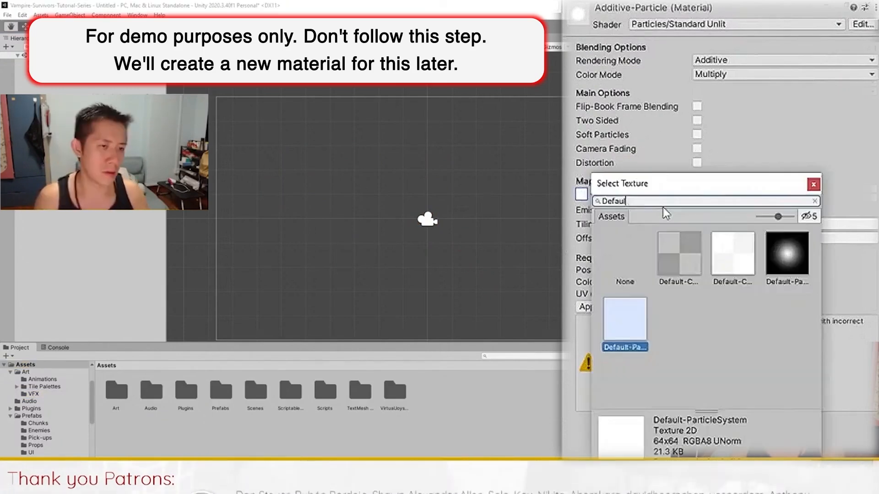
{"action": "key", "text": "BackSpace"}
{"action": "key", "text": "BackSpace"}
{"action": "key", "text": "BackSpace"}
{"action": "key", "text": "BackSpace"}
{"action": "key", "text": "BackSpace"}
{"action": "key", "text": "BackSpace"}
{"action": "type", "text": "Square"}
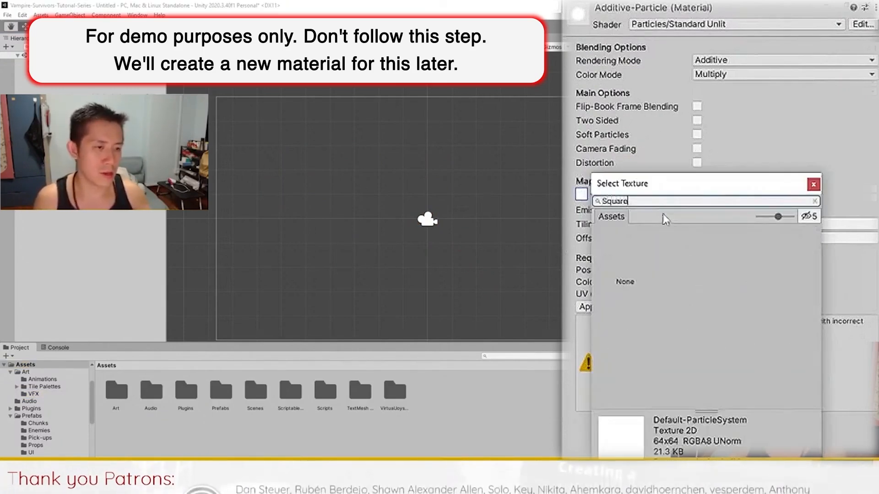
{"action": "double_click", "coordinate": [685, 263]}
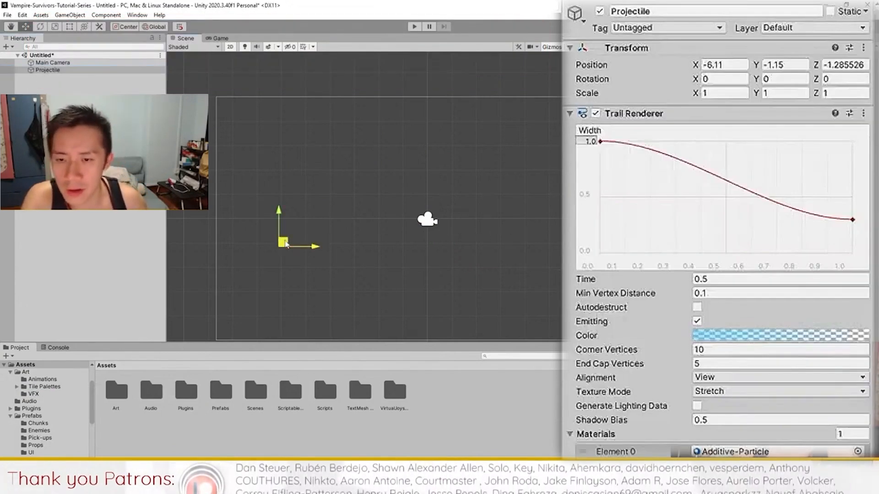
Step: Test the trail by moving the Projectile to about X -6.45, Y -0.17, and locate its Additive-Particle material in the project
{"action": "mouse_move", "coordinate": [285, 244]}
{"action": "left_mouse_down"}
{"action": "mouse_move", "coordinate": [350, 197]}
{"action": "mouse_move", "coordinate": [394, 235]}
{"action": "mouse_move", "coordinate": [325, 245]}
{"action": "mouse_move", "coordinate": [337, 229]}
{"action": "mouse_move", "coordinate": [526, 151]}
{"action": "mouse_move", "coordinate": [294, 196]}
{"action": "mouse_move", "coordinate": [256, 222]}
{"action": "left_mouse_up"}
{"action": "left_click", "coordinate": [751, 452]}
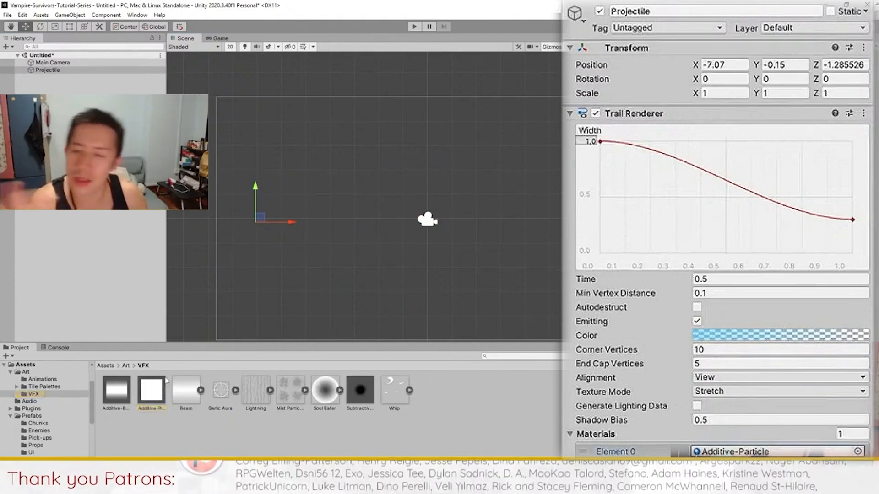
{"action": "mouse_move", "coordinate": [259, 225]}
{"action": "left_mouse_down"}
{"action": "mouse_move", "coordinate": [472, 277]}
{"action": "mouse_move", "coordinate": [270, 222]}
{"action": "left_mouse_up"}
Step: Duplicate the Projectile as Baby Projectile and make the copy a child of the original Projectile
{"action": "right_click", "coordinate": [67, 83]}
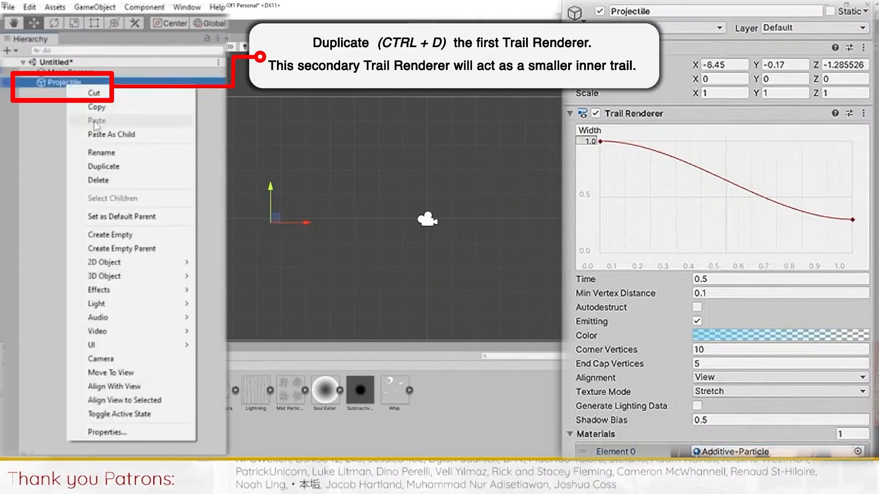
{"action": "left_click", "coordinate": [106, 166]}
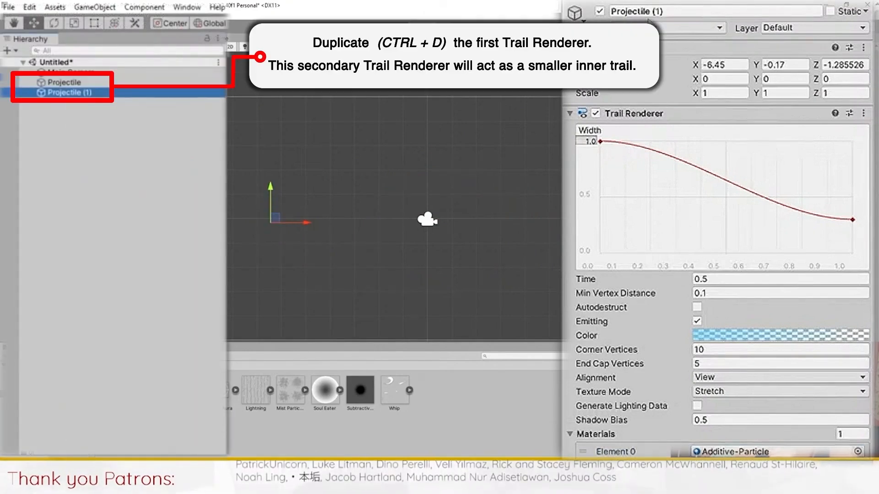
{"action": "left_click", "coordinate": [648, 13]}
{"action": "type", "text": "Baby"}
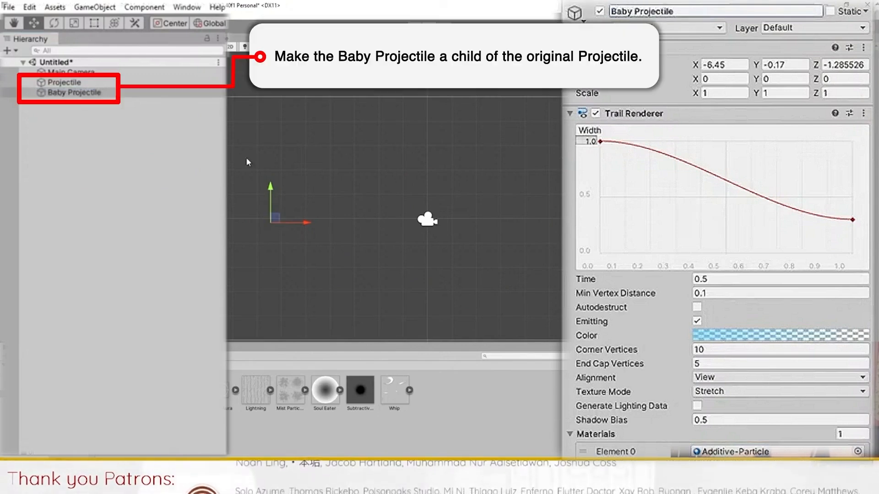
{"action": "left_click_drag", "start_coordinate": [74, 92], "coordinate": [68, 83]}
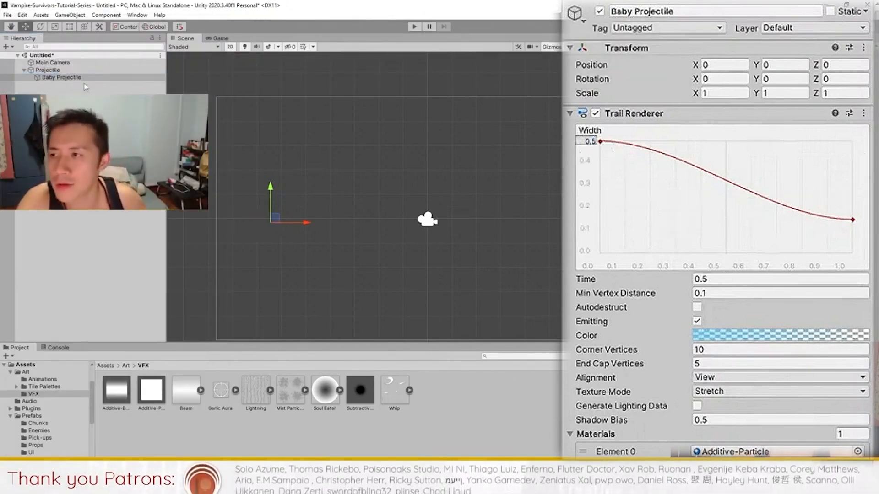
Step: Test the nested trails by moving the parent Projectile around the scene to about X -5.59, Y 2
{"action": "left_click", "coordinate": [48, 70]}
{"action": "left_click_drag", "start_coordinate": [306, 225], "coordinate": [580, 224]}
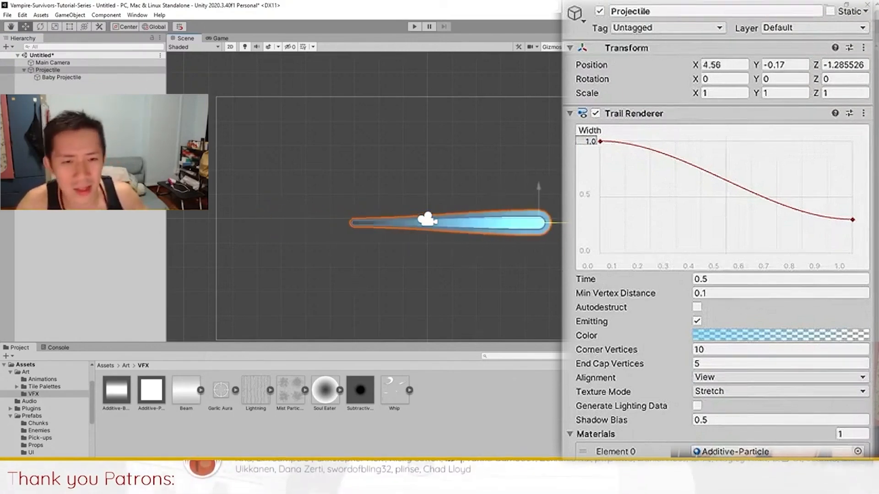
{"action": "left_click_drag", "start_coordinate": [542, 191], "coordinate": [526, 111]}
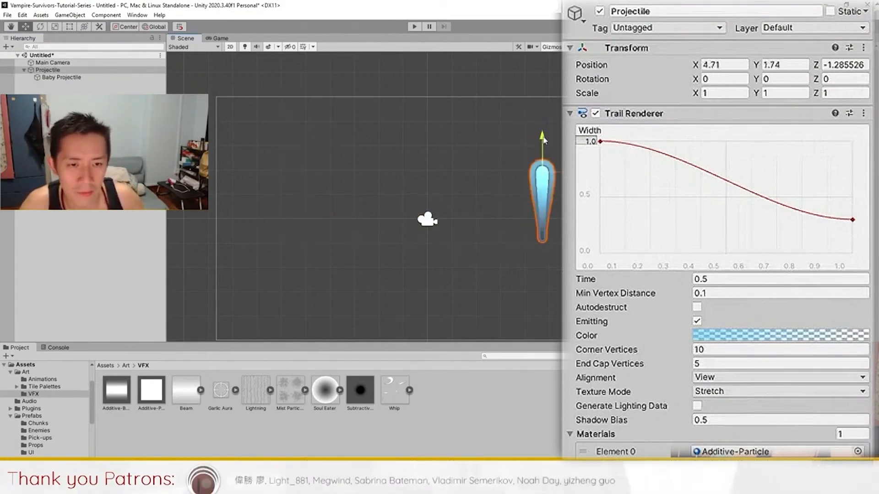
{"action": "left_click_drag", "start_coordinate": [542, 141], "coordinate": [542, 134]}
{"action": "left_click_drag", "start_coordinate": [582, 170], "coordinate": [329, 169]}
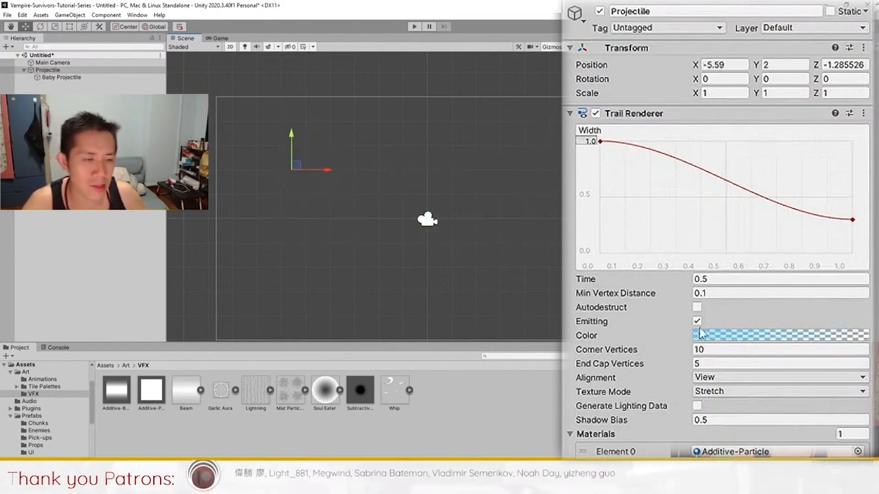
Step: Set the Projectile trail's Time to 5 and test it by moving the Projectile to about X 0.95, Y 2
{"action": "left_click", "coordinate": [715, 280]}
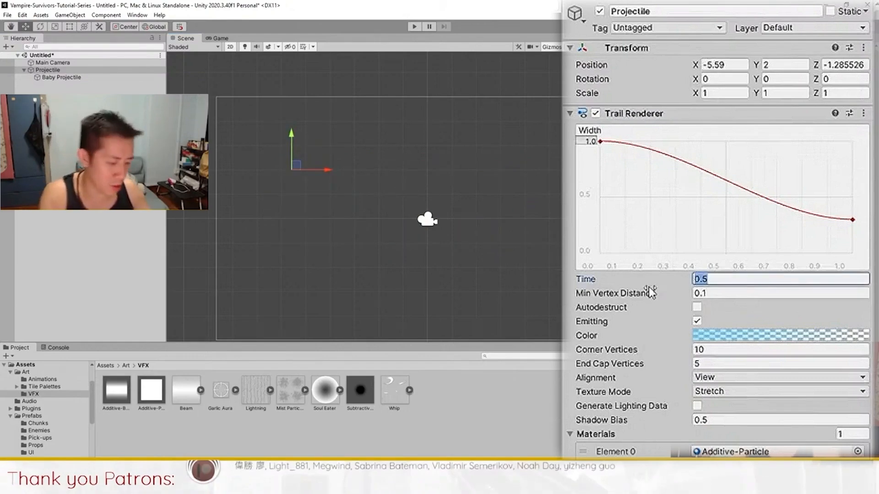
{"action": "type", "text": "5"}
{"action": "left_click_drag", "start_coordinate": [324, 167], "coordinate": [484, 166]}
{"action": "left_click", "coordinate": [56, 64]}
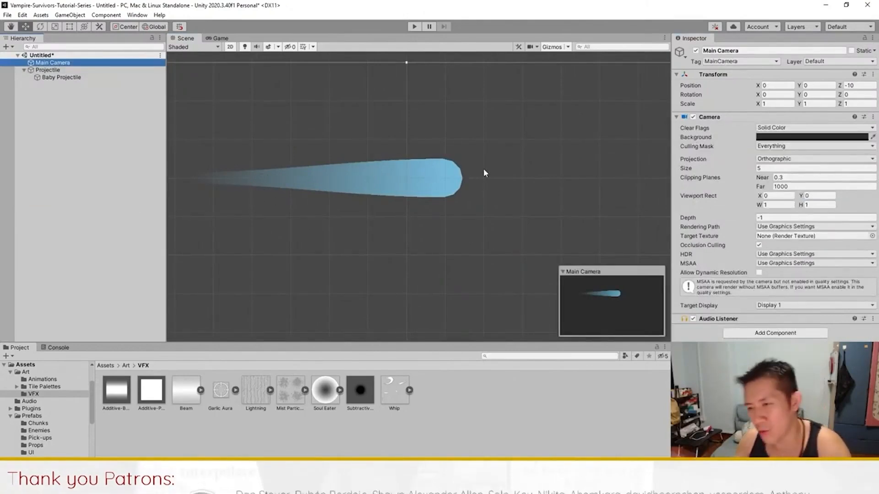
{"action": "left_click", "coordinate": [48, 70]}
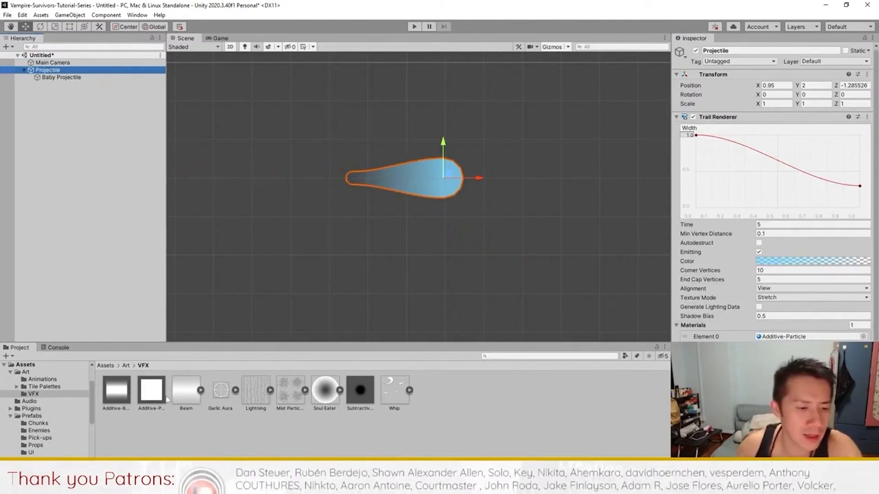
Step: Examine the Beam.png texture from the VFX folder in the image viewer
{"action": "left_click", "coordinate": [122, 404]}
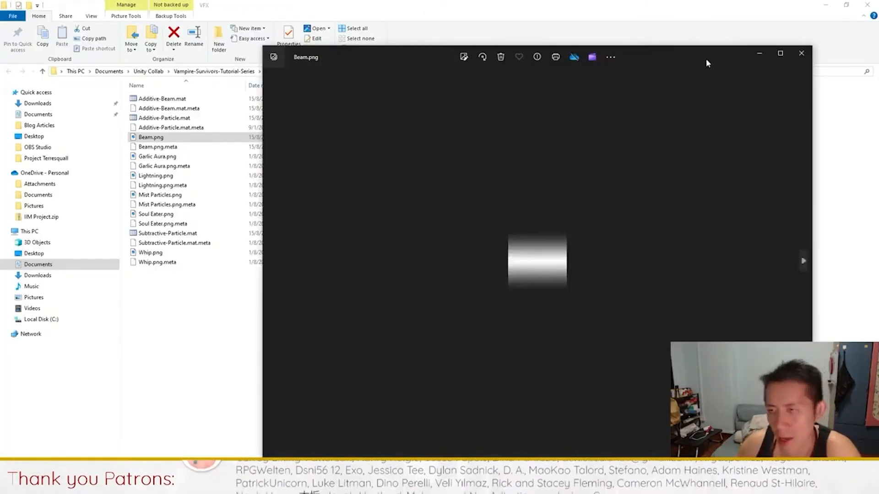
{"action": "left_click_drag", "start_coordinate": [706, 58], "coordinate": [648, 40]}
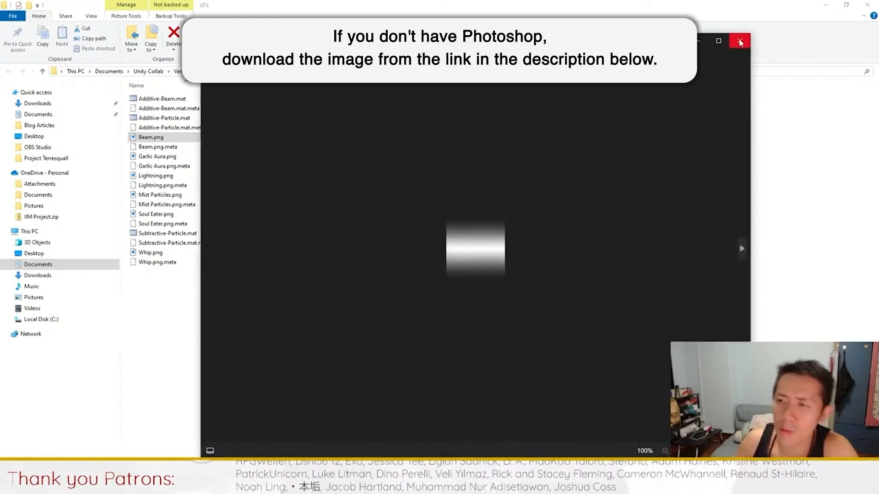
{"action": "left_click", "coordinate": [740, 42]}
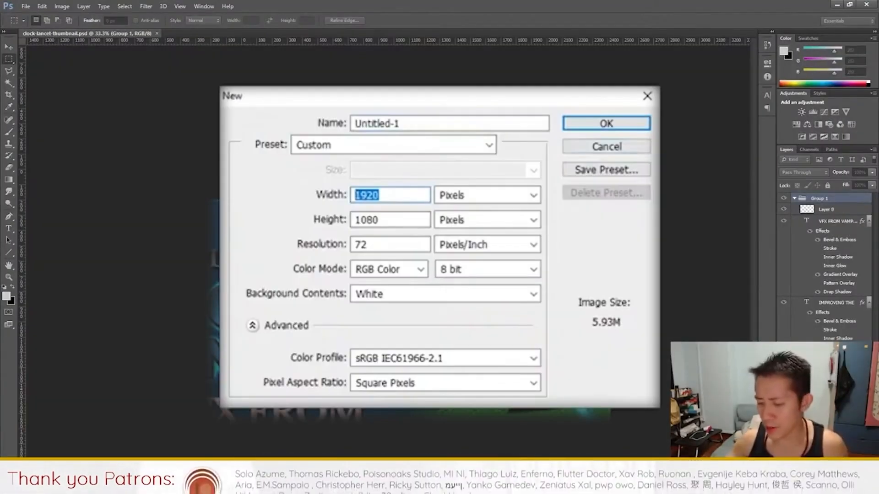
Step: In Photoshop, create a 128 × 128 pixel document with a white background and replace the locked Background layer with an unlocked copy
{"action": "type", "text": "128"}
{"action": "key", "text": "Tab"}
{"action": "key", "text": "Tab"}
{"action": "type", "text": "128"}
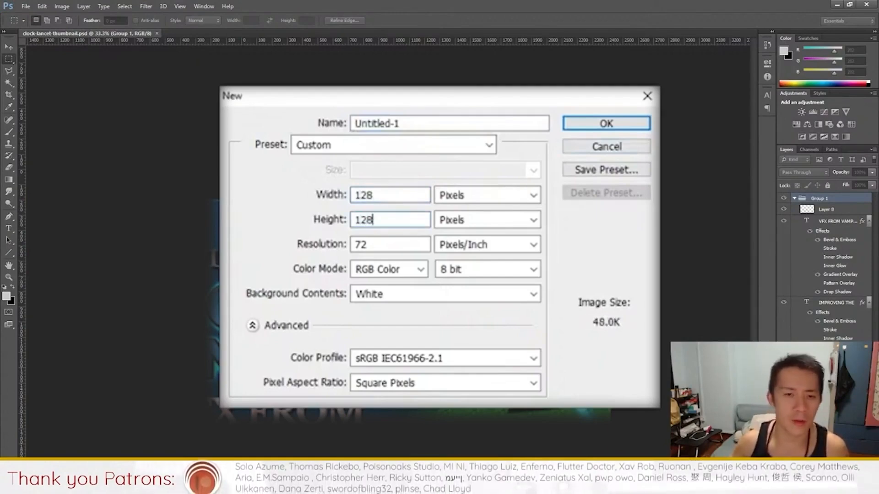
{"action": "key", "text": "Return"}
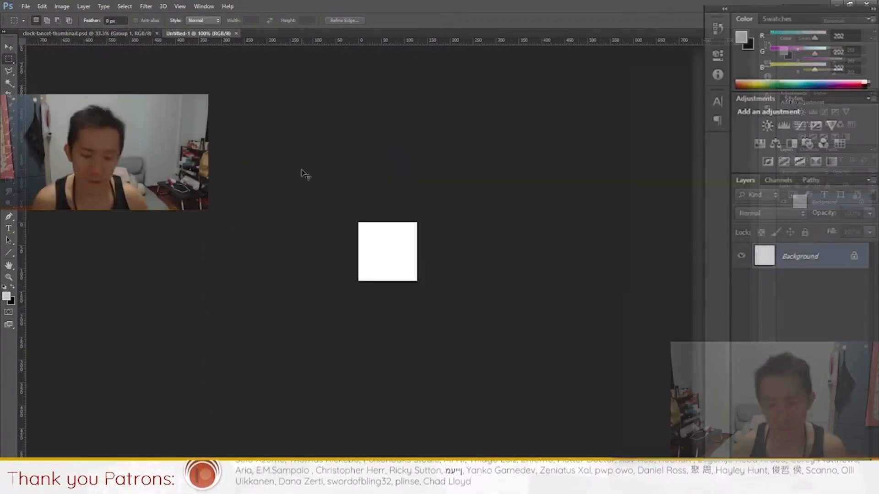
{"action": "key", "text": "ctrl+plus"}
{"action": "left_click_drag", "start_coordinate": [827, 256], "coordinate": [847, 480]}
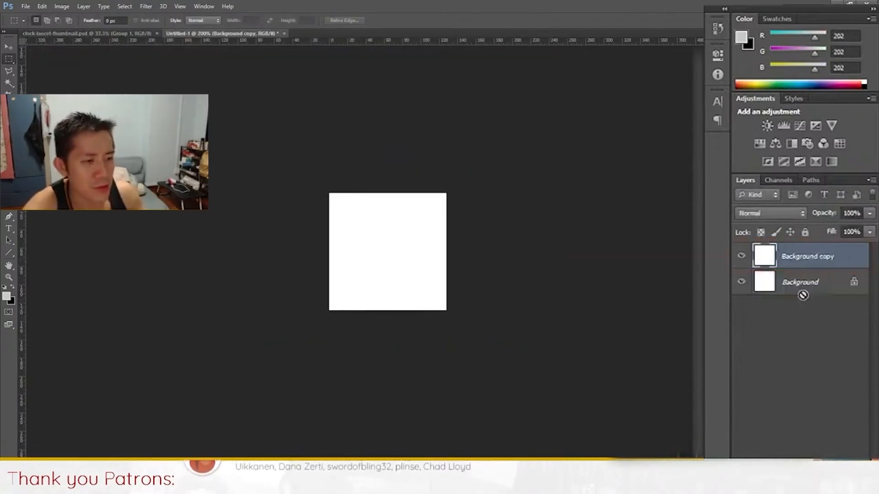
Step: Apply a Gradient Overlay to the Background copy layer with the Reflected style and Reverse enabled
{"action": "right_click", "coordinate": [810, 261]}
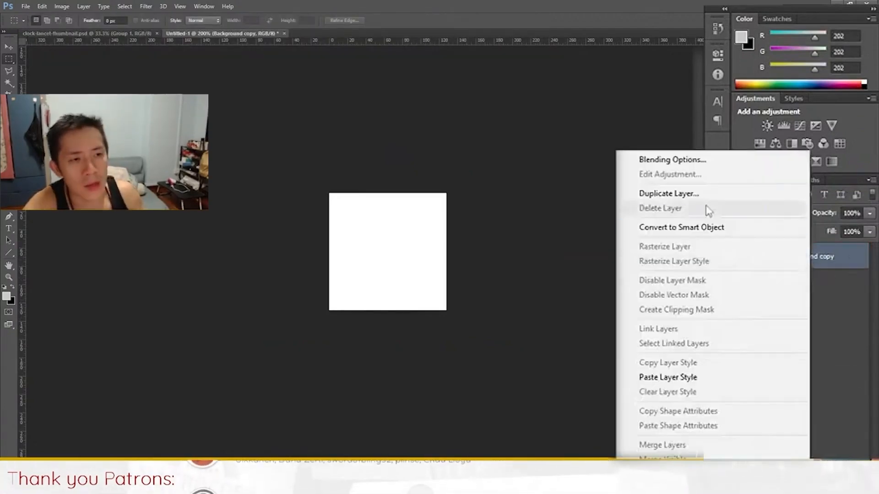
{"action": "left_click", "coordinate": [700, 159]}
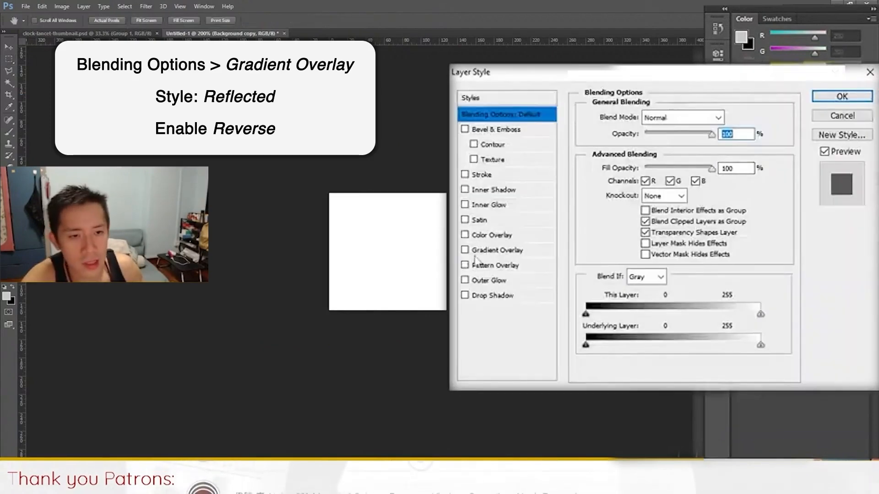
{"action": "left_click", "coordinate": [494, 250]}
{"action": "left_click", "coordinate": [671, 167]}
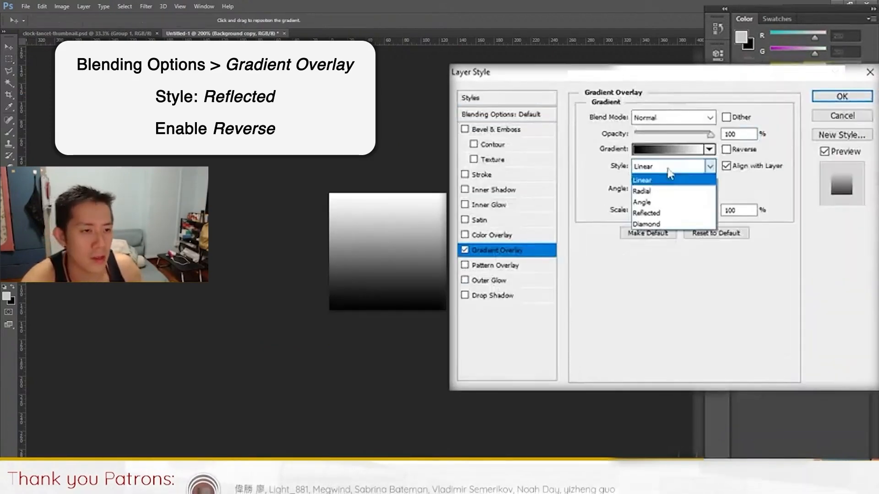
{"action": "left_click", "coordinate": [658, 214]}
{"action": "left_click", "coordinate": [666, 167]}
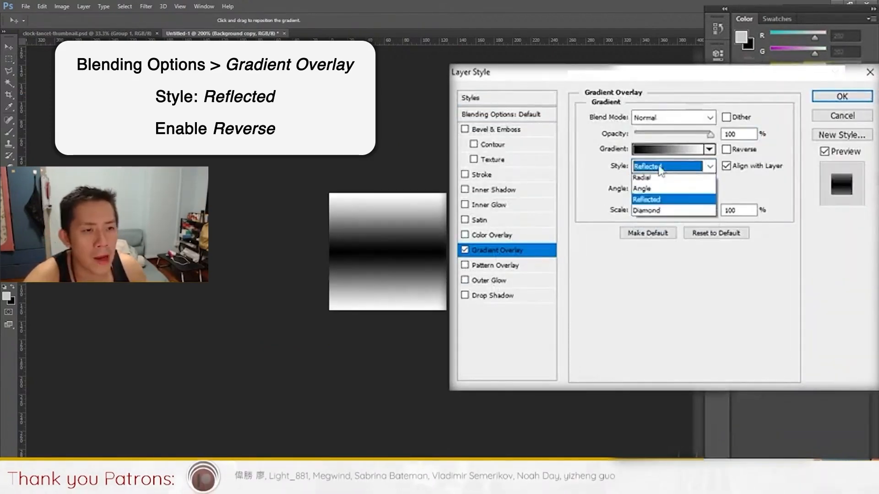
{"action": "left_click", "coordinate": [653, 213]}
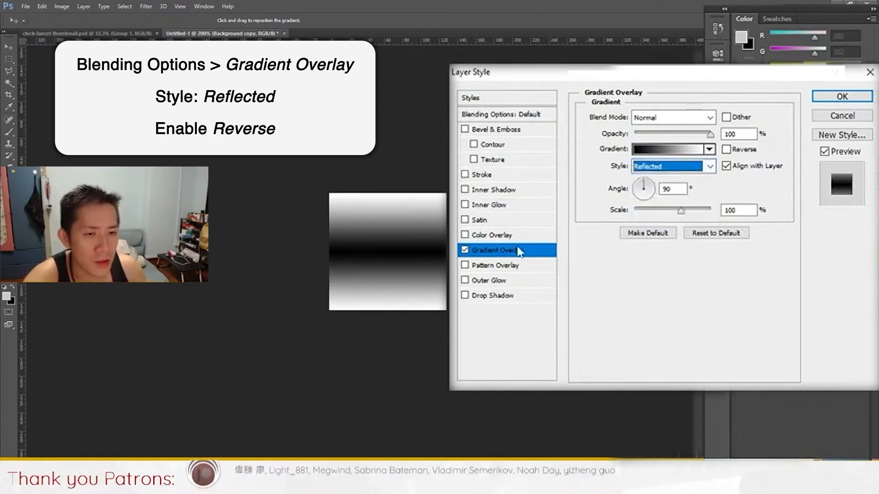
{"action": "left_click", "coordinate": [726, 149]}
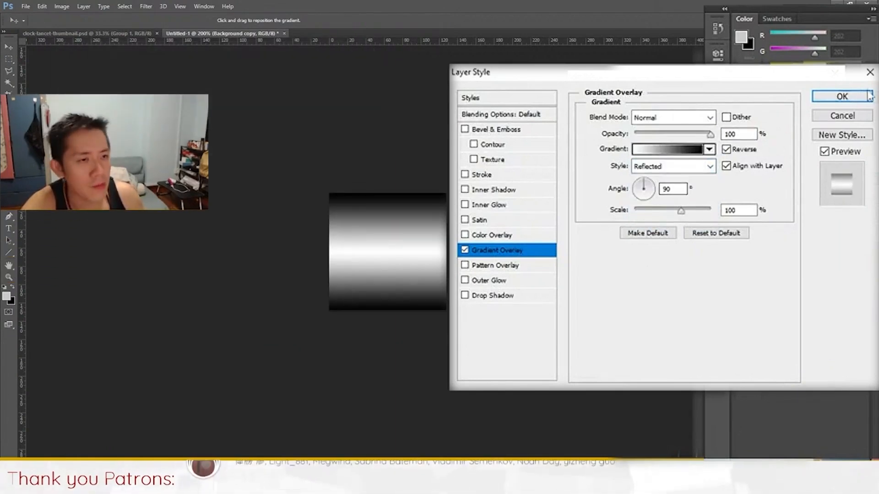
{"action": "left_click", "coordinate": [842, 96]}
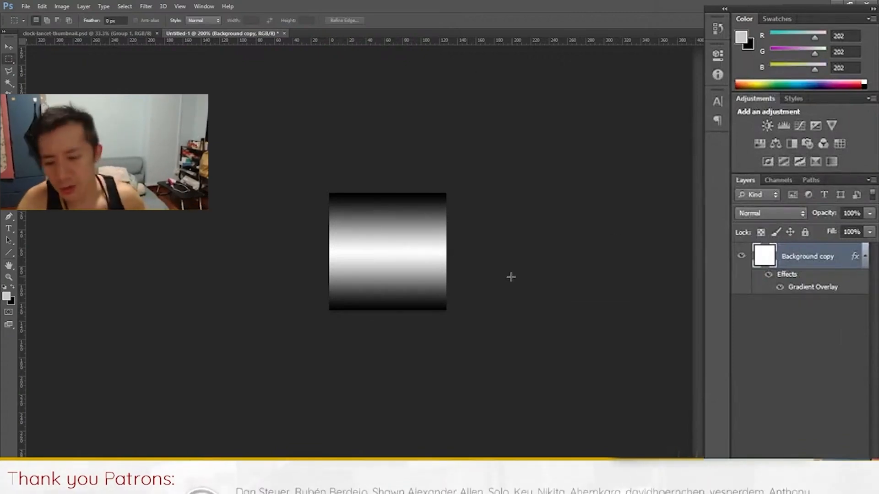
Step: Add an empty layer beneath the gradient layer and merge the gradient layer down into it
{"action": "key", "text": "ctrl+shift+alt+n"}
{"action": "left_click_drag", "start_coordinate": [805, 257], "coordinate": [803, 329]}
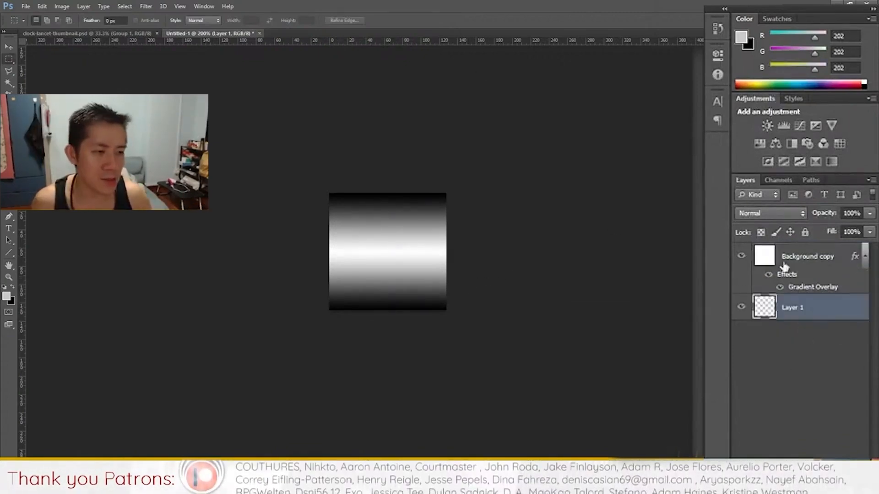
{"action": "right_click", "coordinate": [808, 256]}
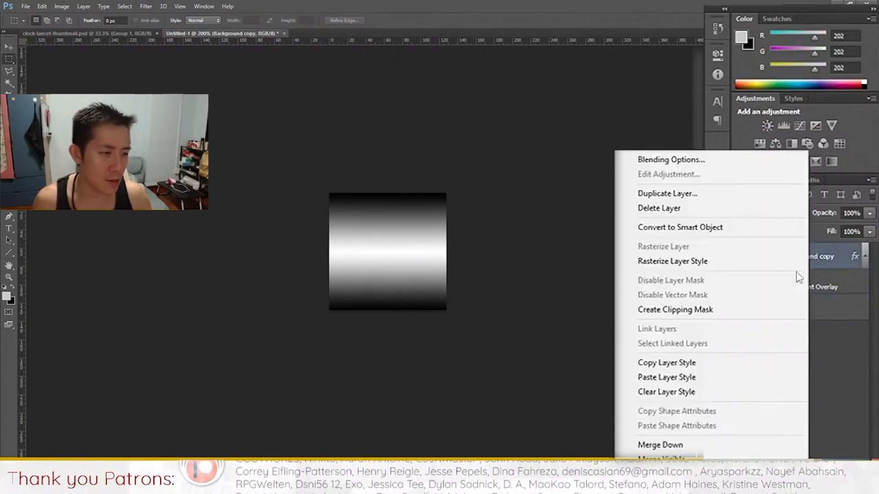
{"action": "left_click", "coordinate": [668, 445]}
Step: Add a new layer above the gradient and fill it with white using the Paint Bucket tool
{"action": "key", "text": "ctrl+shift+alt+n"}
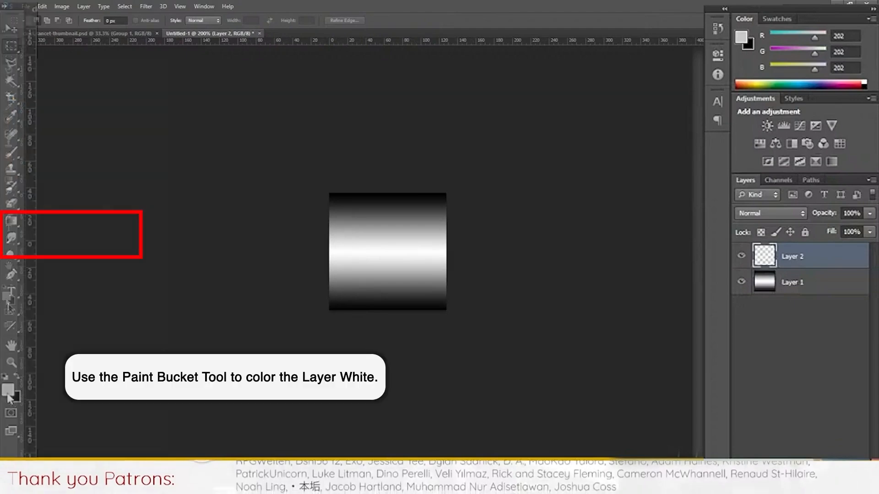
{"action": "left_click", "coordinate": [6, 296]}
{"action": "left_click", "coordinate": [282, 110]}
{"action": "left_click", "coordinate": [607, 100]}
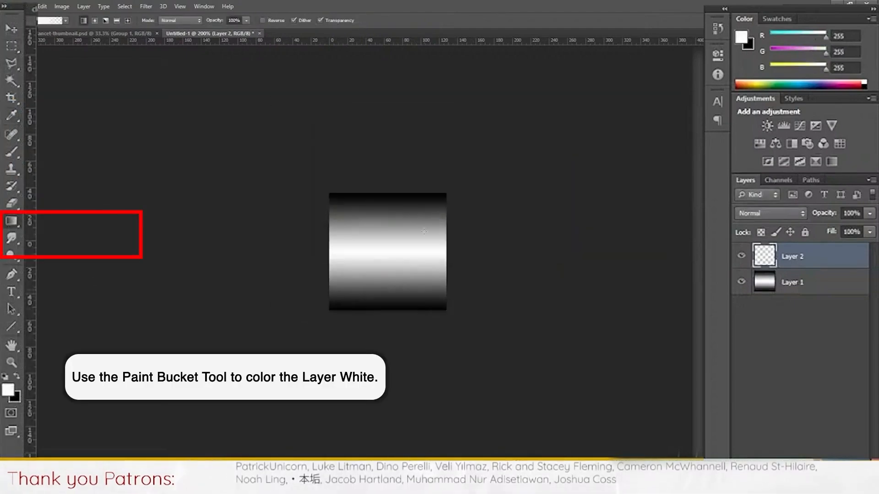
{"action": "right_click", "coordinate": [10, 223]}
{"action": "left_click", "coordinate": [51, 231]}
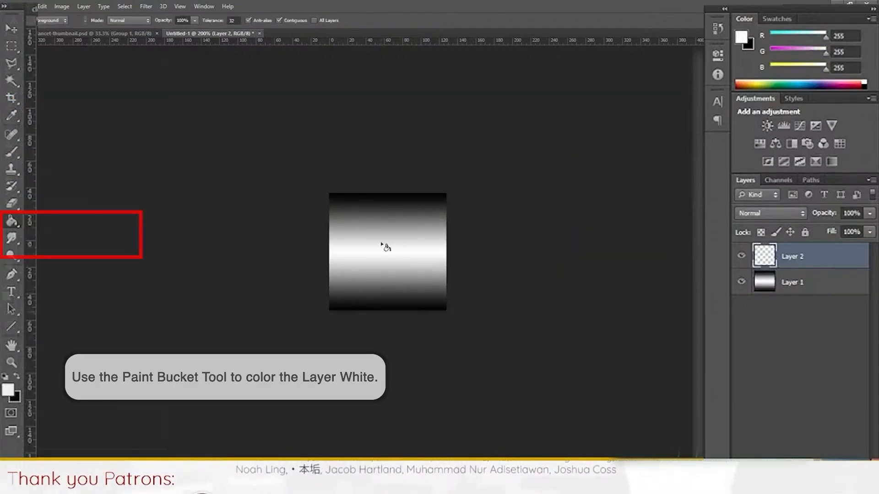
{"action": "left_click", "coordinate": [384, 246]}
Step: Select the entire canvas on the gradient Layer 1 and copy the gradient
{"action": "left_click", "coordinate": [801, 286]}
{"action": "key", "text": "ctrl+a"}
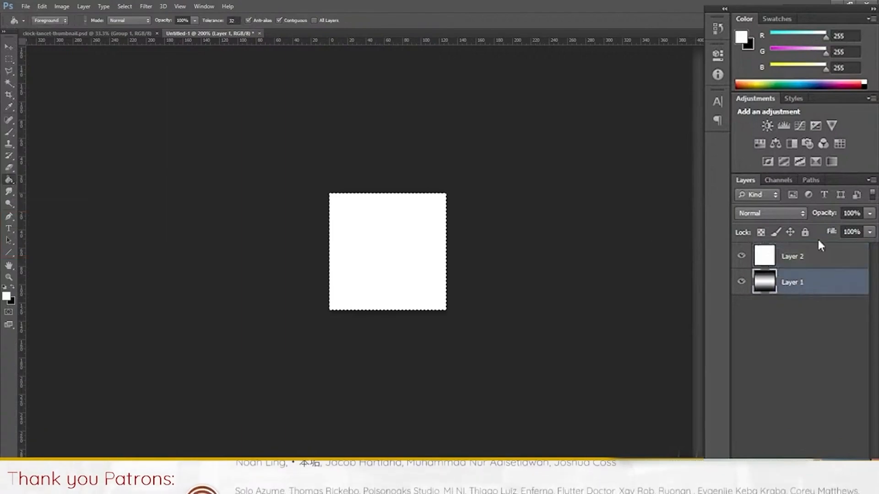
{"action": "left_click", "coordinate": [742, 256]}
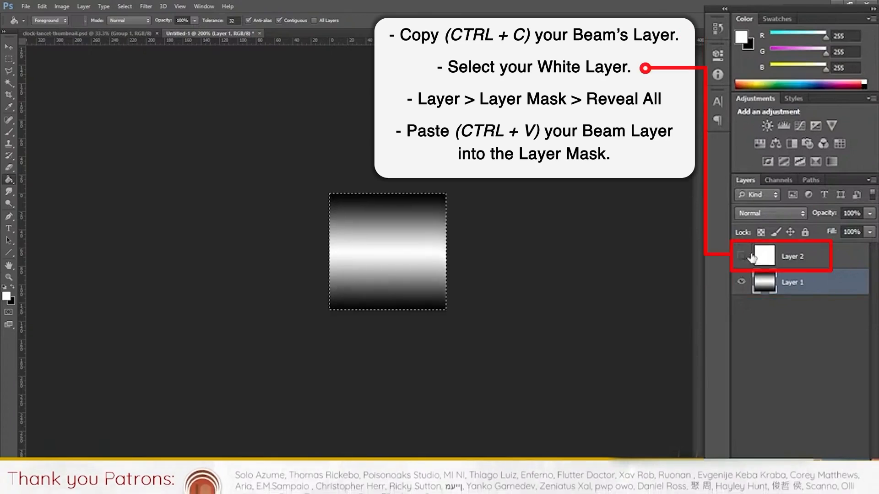
{"action": "left_click", "coordinate": [741, 255]}
Step: Add a Reveal All layer mask to the white Layer 2 and paste the copied gradient into the mask
{"action": "left_click", "coordinate": [801, 256]}
{"action": "left_click", "coordinate": [83, 6]}
{"action": "mouse_move", "coordinate": [132, 147]}
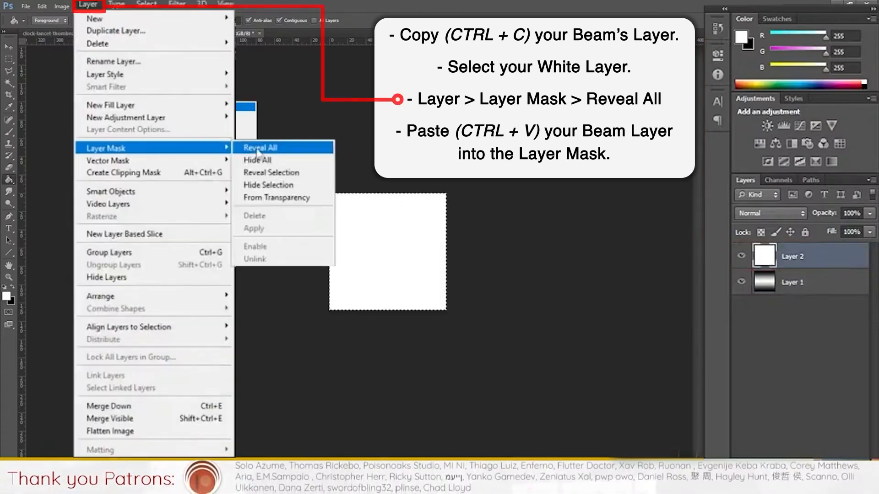
{"action": "left_click", "coordinate": [257, 148]}
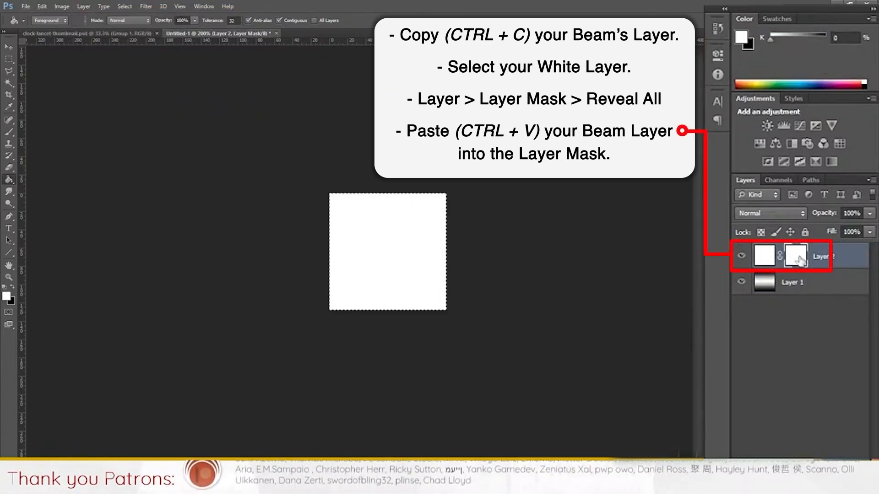
{"action": "key", "text": "ctrl+v"}
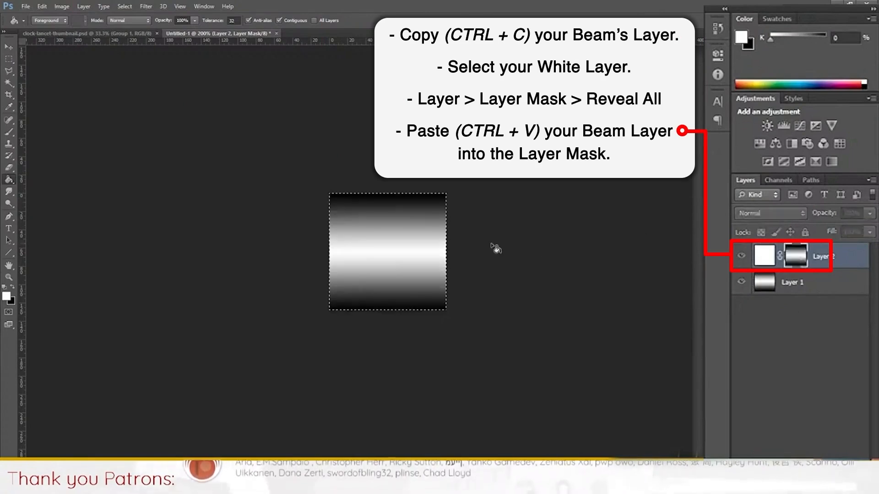
Step: Leave the mask, hide the gradient Layer 1, and export the transparent beam texture for web
{"action": "left_click", "coordinate": [764, 256]}
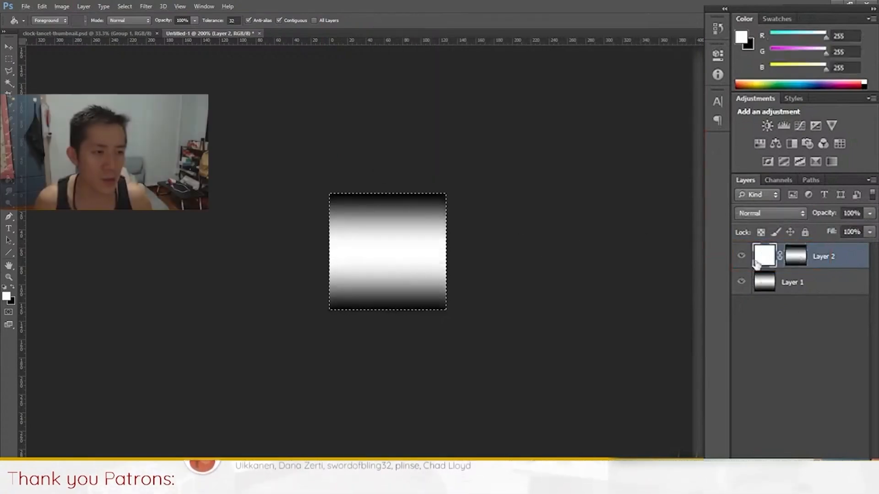
{"action": "left_click", "coordinate": [741, 282]}
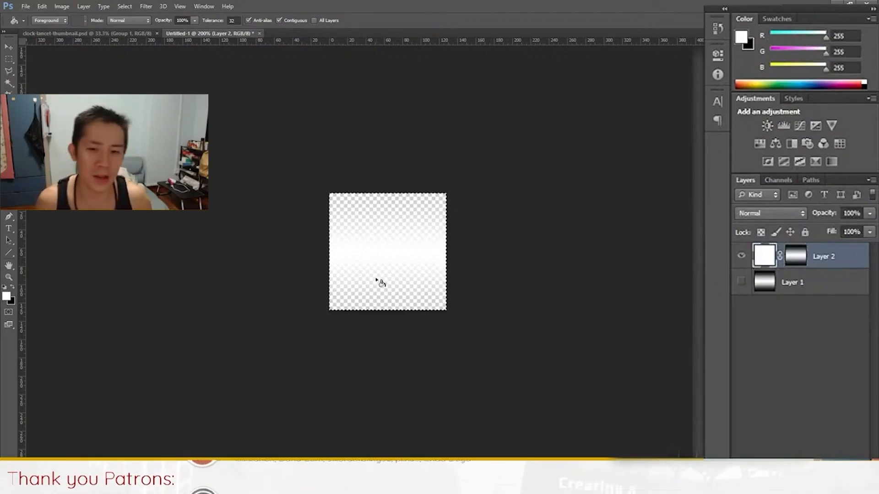
{"action": "left_click", "coordinate": [7, 59]}
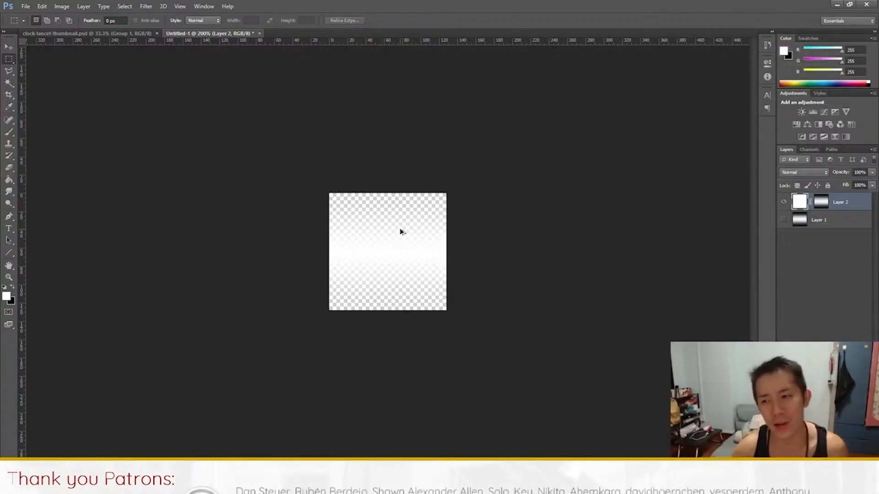
{"action": "key", "text": "ctrl+alt+shift+s"}
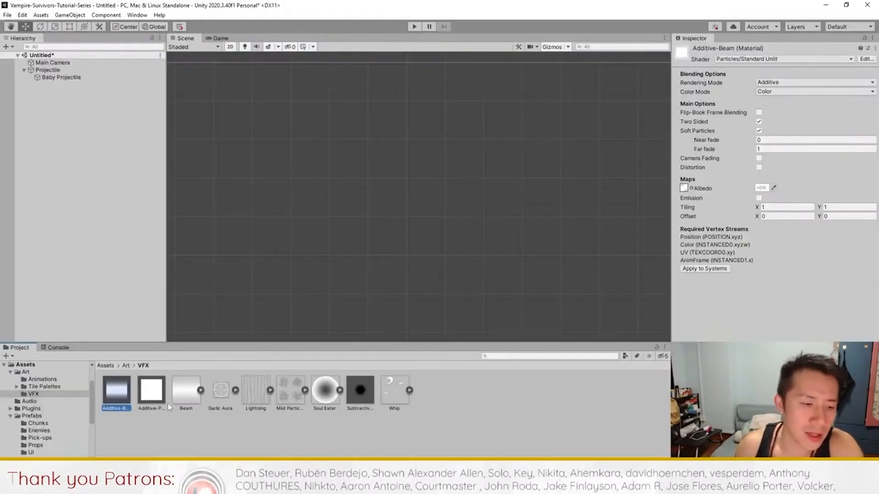
Step: Switch to Unity and create a new material in the Assets root folder
{"action": "right_click", "coordinate": [274, 455]}
{"action": "left_click", "coordinate": [106, 366]}
{"action": "right_click", "coordinate": [323, 440]}
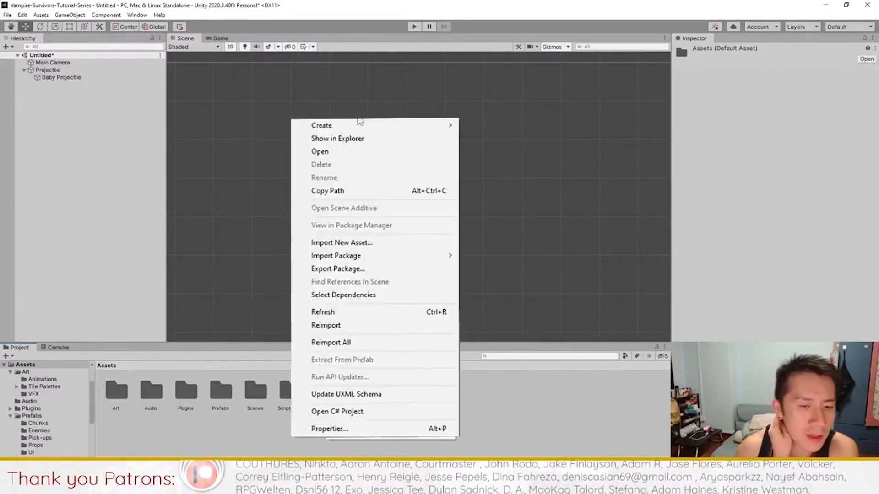
{"action": "mouse_move", "coordinate": [374, 124]}
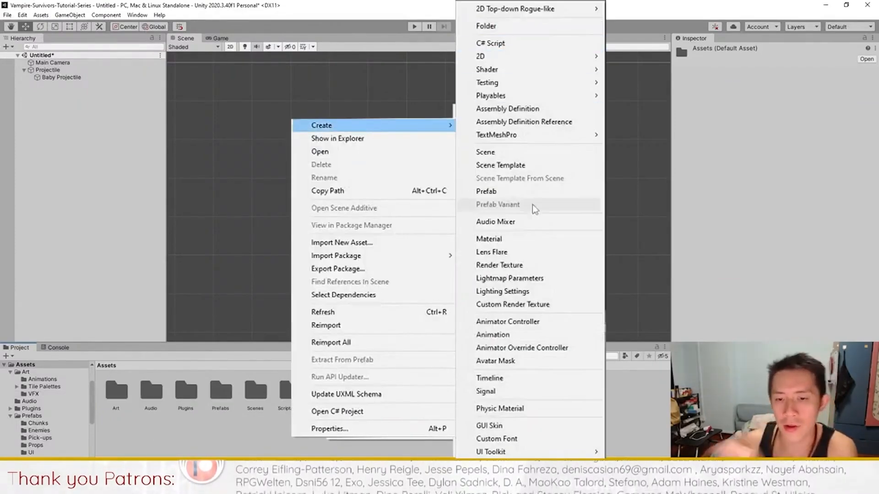
{"action": "left_click", "coordinate": [521, 239]}
{"action": "left_click", "coordinate": [429, 397]}
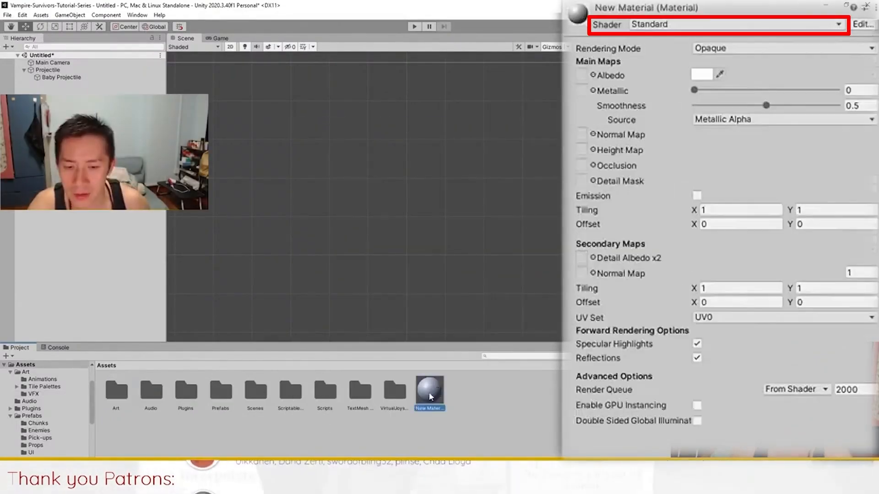
Step: Set the new material's shader to Particles/Standard Unlit with Additive rendering mode, keeping the Multiply color mode
{"action": "left_click", "coordinate": [663, 25]}
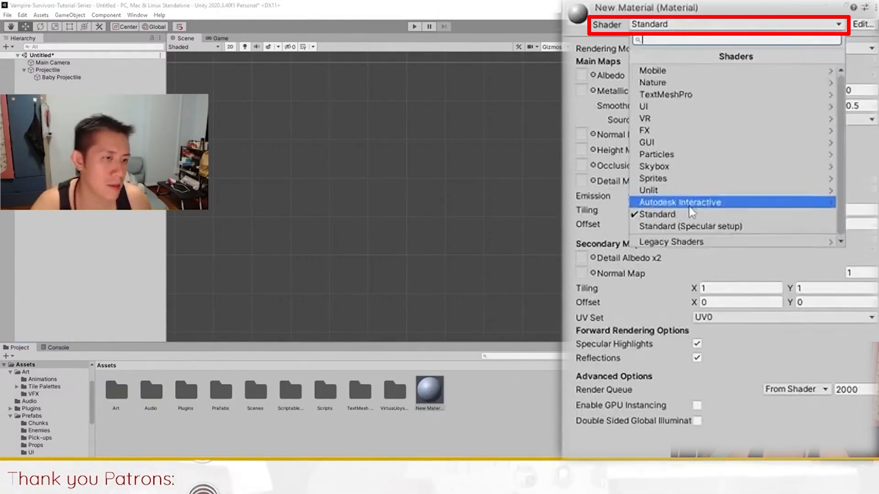
{"action": "left_click", "coordinate": [682, 154]}
{"action": "left_click", "coordinate": [670, 83]}
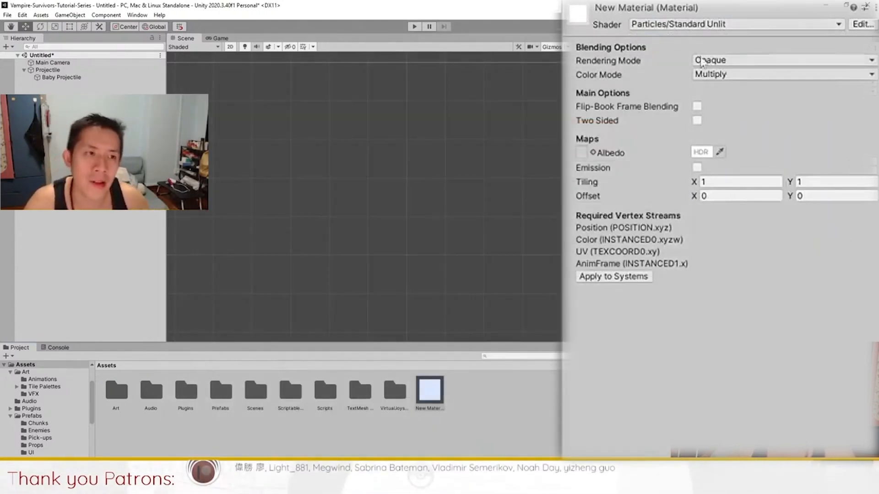
{"action": "left_click", "coordinate": [712, 61]}
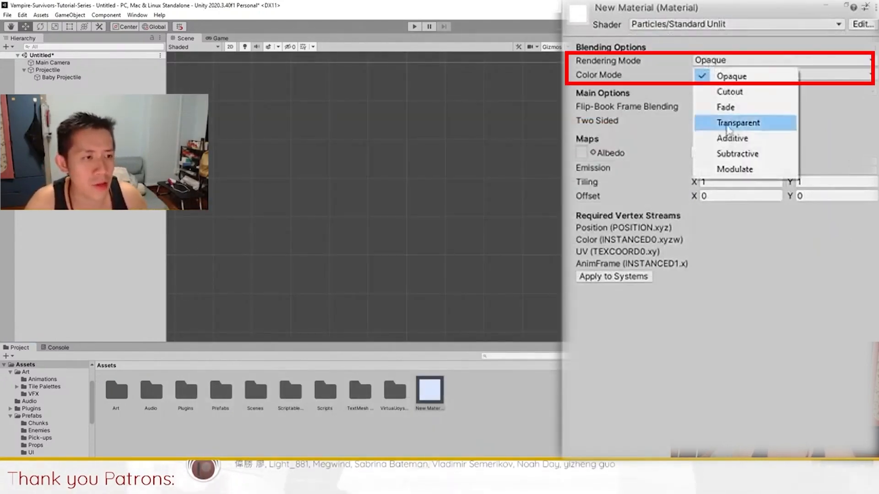
{"action": "left_click", "coordinate": [732, 138]}
{"action": "left_click", "coordinate": [741, 74]}
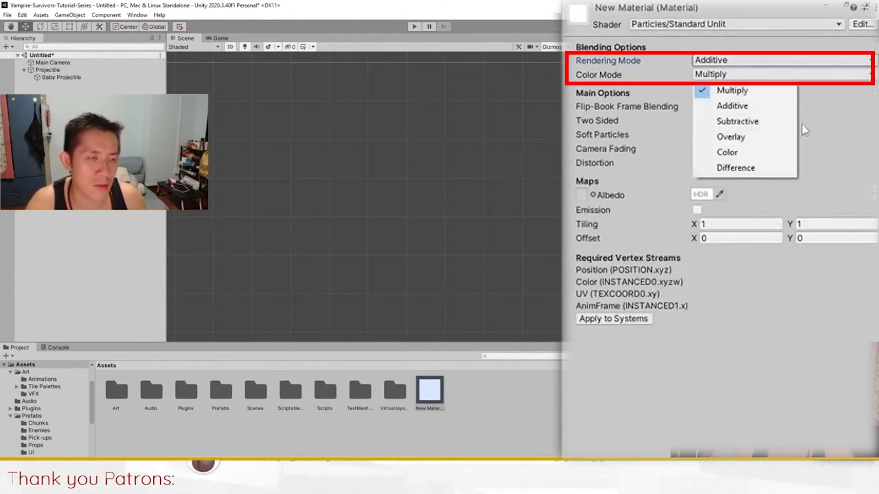
{"action": "left_click", "coordinate": [827, 116]}
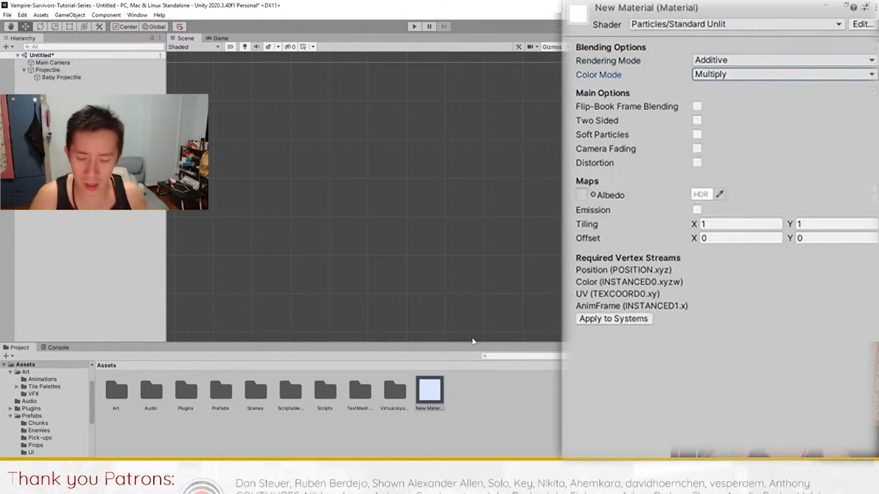
Step: Rename the new material as Additive
{"action": "left_click", "coordinate": [430, 407]}
{"action": "type", "text": "Beam"}
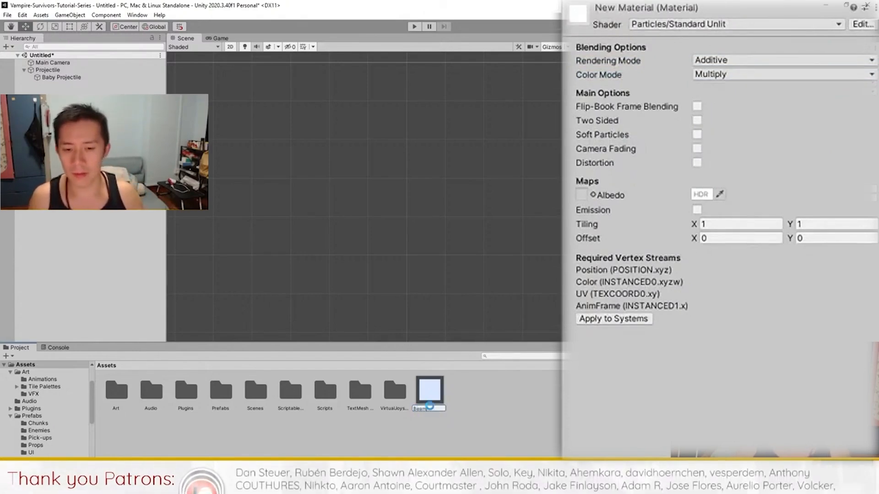
{"action": "key", "text": "Return"}
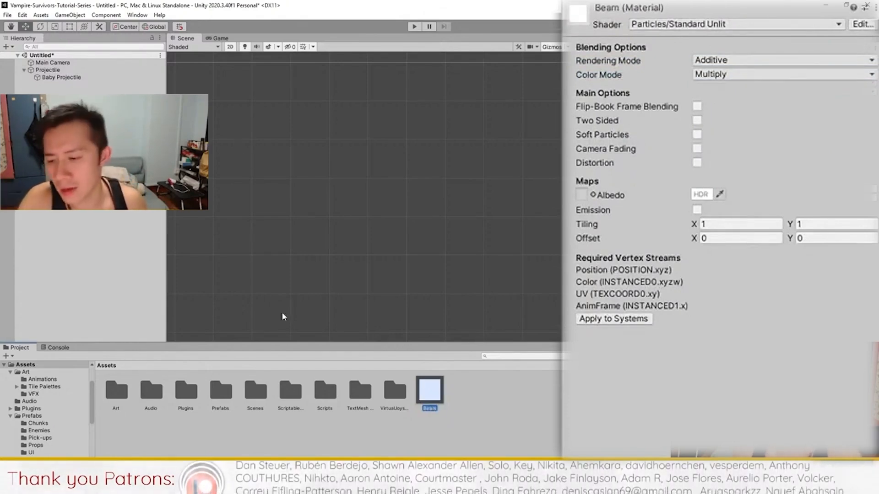
{"action": "left_click", "coordinate": [430, 397]}
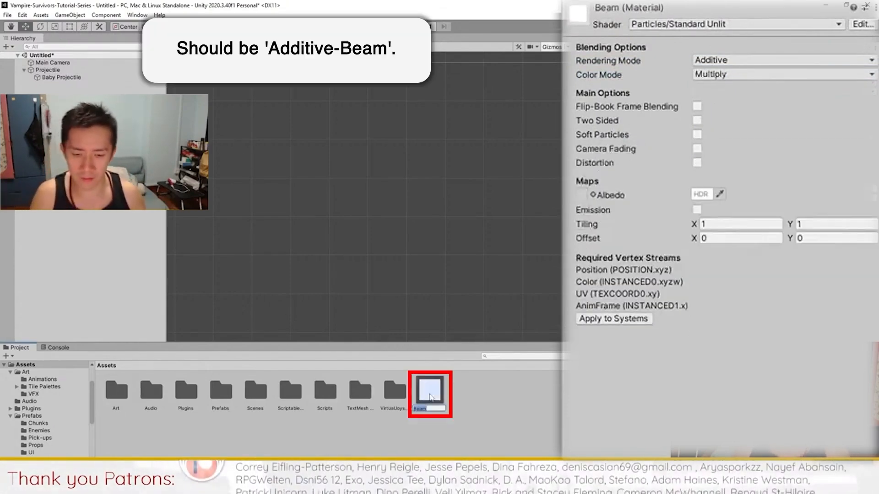
{"action": "type", "text": "Additive"}
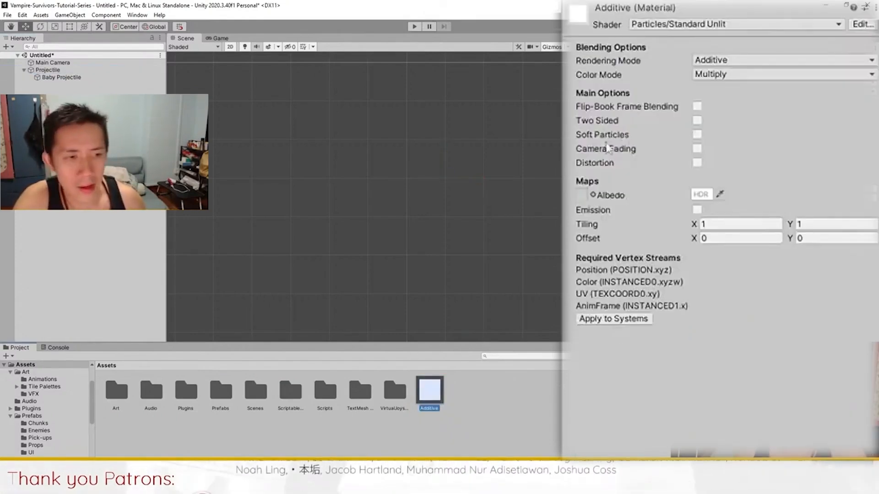
Step: Assign the Beam texture to the Additive material's Albedo map
{"action": "left_click", "coordinate": [593, 195]}
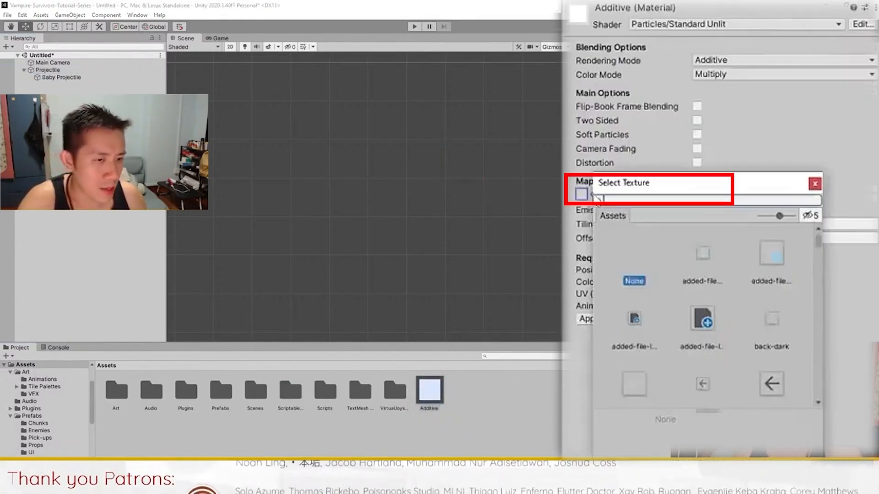
{"action": "type", "text": "beam"}
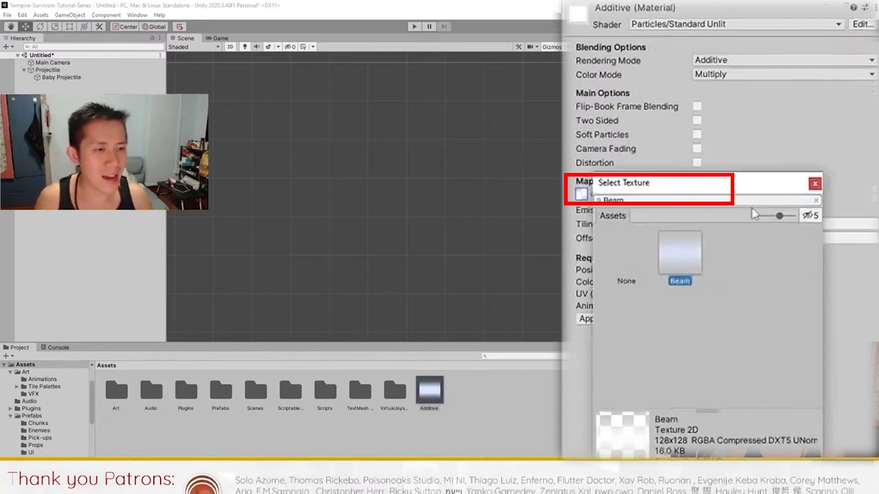
{"action": "left_click", "coordinate": [815, 183]}
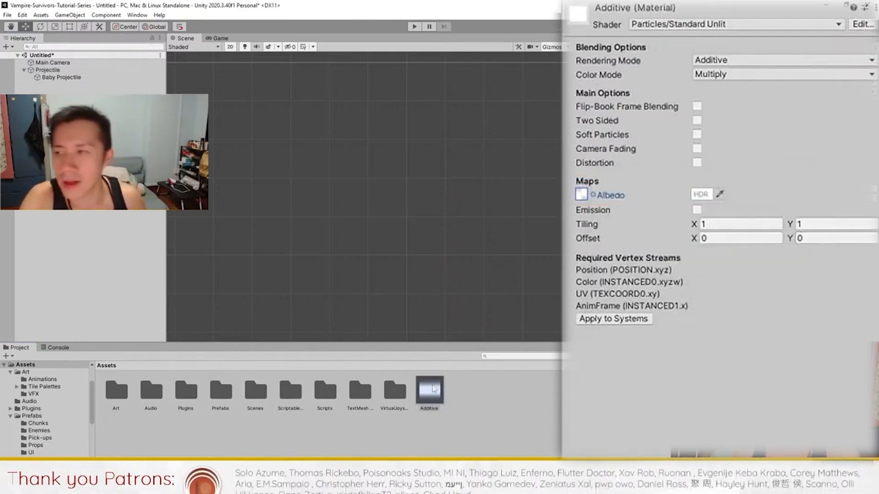
Step: Assign the Additive material to Element 0 of the Projectile's Trail Renderer materials
{"action": "left_click", "coordinate": [48, 69]}
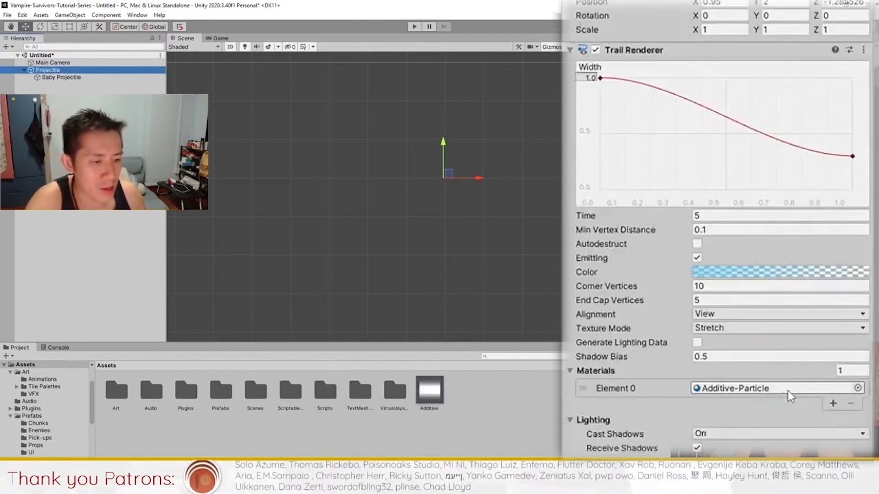
{"action": "scroll", "coordinate": [787, 394], "scroll_direction": "down", "scroll_amount": 3}
{"action": "left_click_drag", "start_coordinate": [420, 384], "coordinate": [735, 388]}
Step: Rename the Additive material as Additive-Beam
{"action": "left_click", "coordinate": [431, 410]}
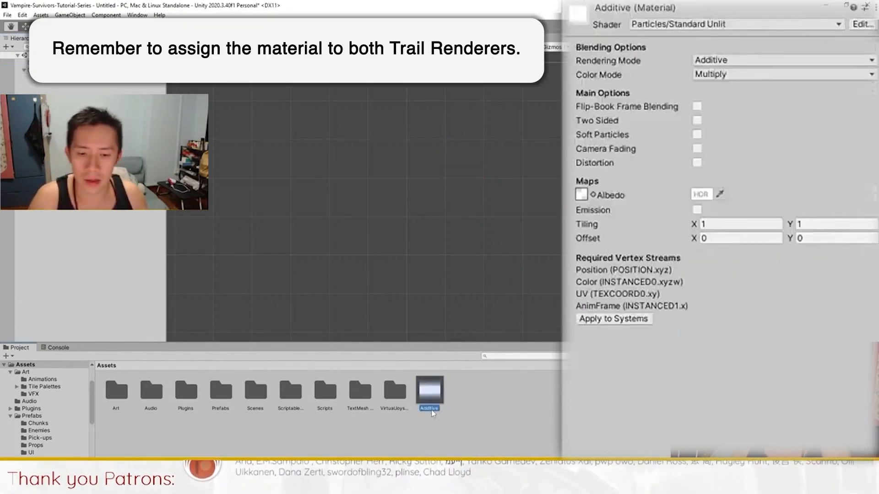
{"action": "key", "text": "F2"}
{"action": "key", "text": "End"}
{"action": "type", "text": "-Bea"}
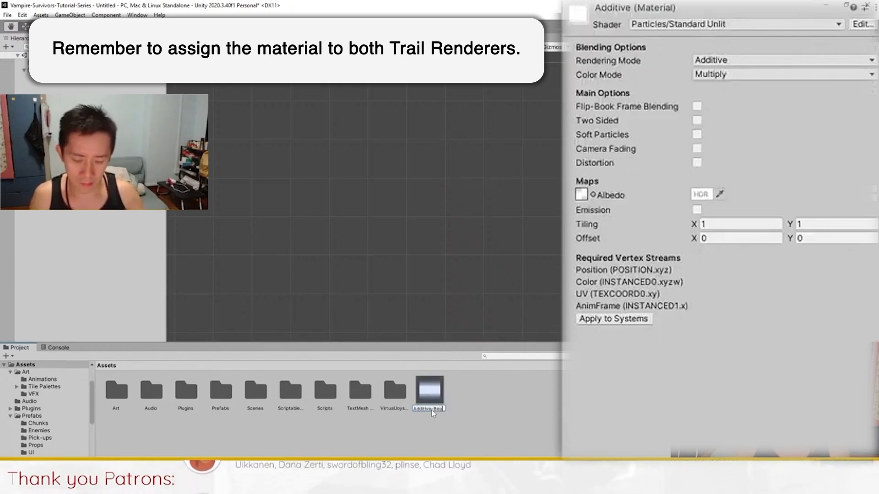
{"action": "type", "text": "m"}
{"action": "key", "text": "Return"}
Step: Assign the Additive-Beam material to Element 0 of the Baby Projectile's Trail Renderer materials
{"action": "left_click", "coordinate": [58, 78]}
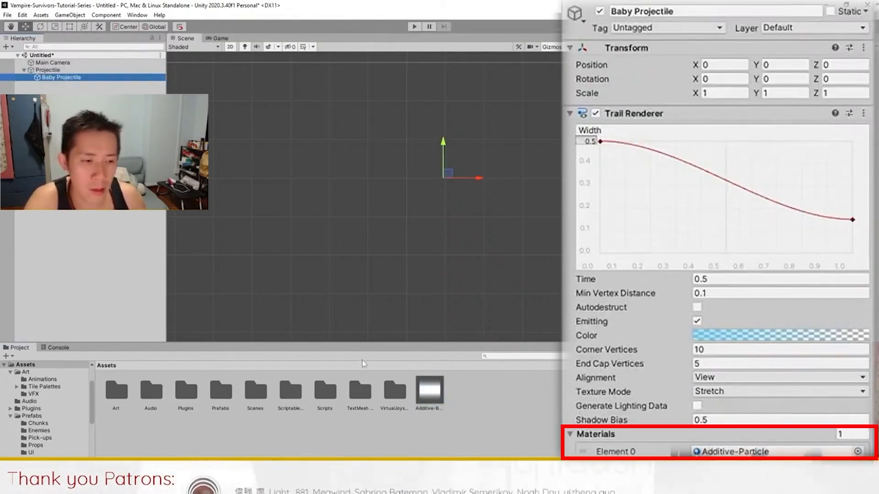
{"action": "left_click", "coordinate": [48, 71]}
{"action": "left_click_drag", "start_coordinate": [429, 393], "coordinate": [798, 445]}
Step: Move the projectile in the scene to preview its trail, and compare it with the beam in Photoshop's clock-lancet-thumbnail.psd
{"action": "left_click", "coordinate": [50, 77]}
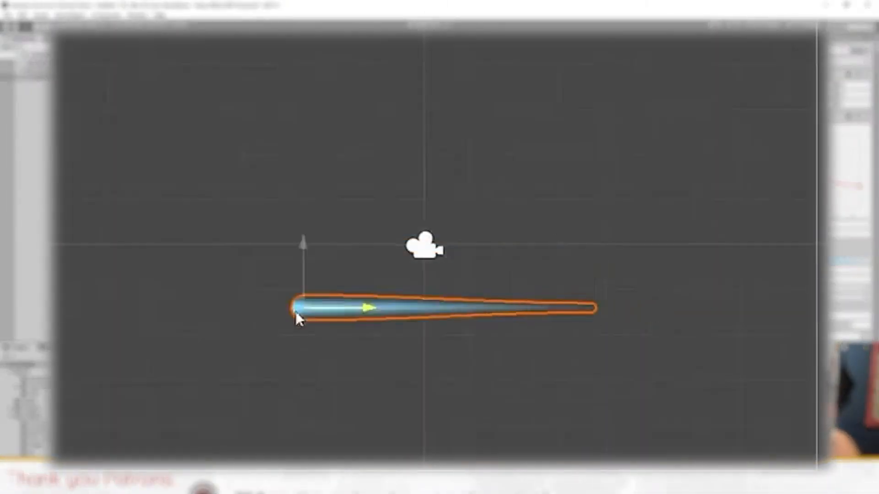
{"action": "mouse_move", "coordinate": [295, 311]}
{"action": "left_mouse_down"}
{"action": "mouse_move", "coordinate": [409, 345]}
{"action": "mouse_move", "coordinate": [696, 349]}
{"action": "mouse_move", "coordinate": [131, 353]}
{"action": "mouse_move", "coordinate": [723, 359]}
{"action": "mouse_move", "coordinate": [184, 351]}
{"action": "mouse_move", "coordinate": [705, 362]}
{"action": "mouse_move", "coordinate": [394, 333]}
{"action": "left_mouse_up"}
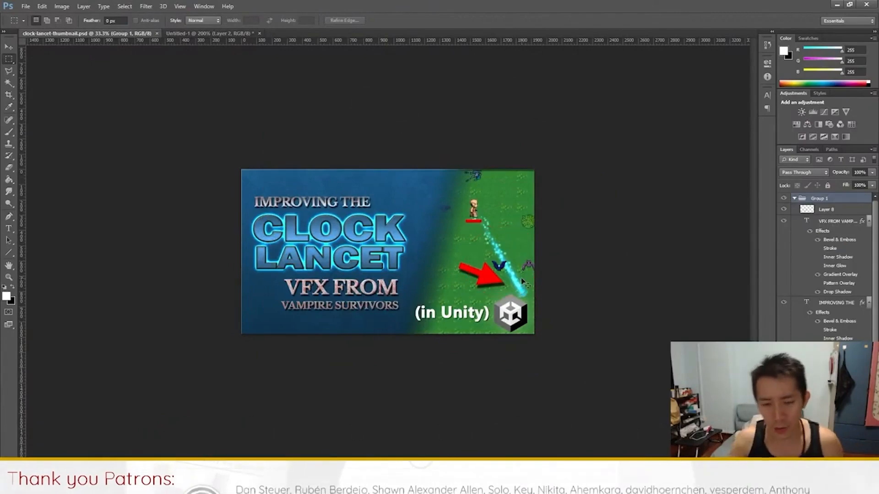
{"action": "key", "text": "ctrl+plus"}
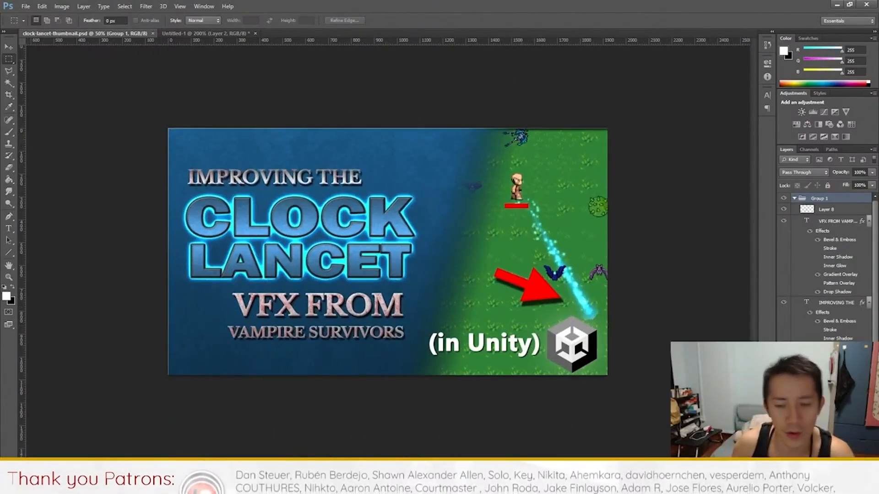
{"action": "mouse_move", "coordinate": [278, 485]}
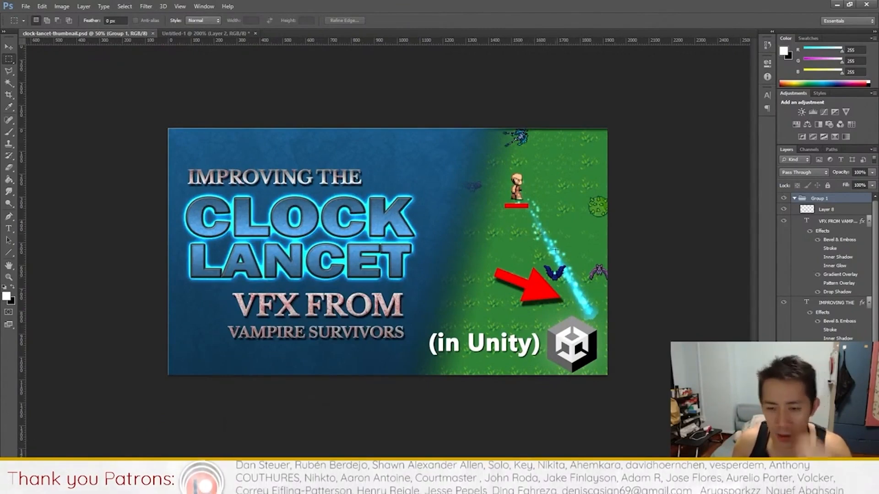
Step: Switch back to Unity and create a Particle System as a child of the Projectile
{"action": "left_click", "coordinate": [278, 485]}
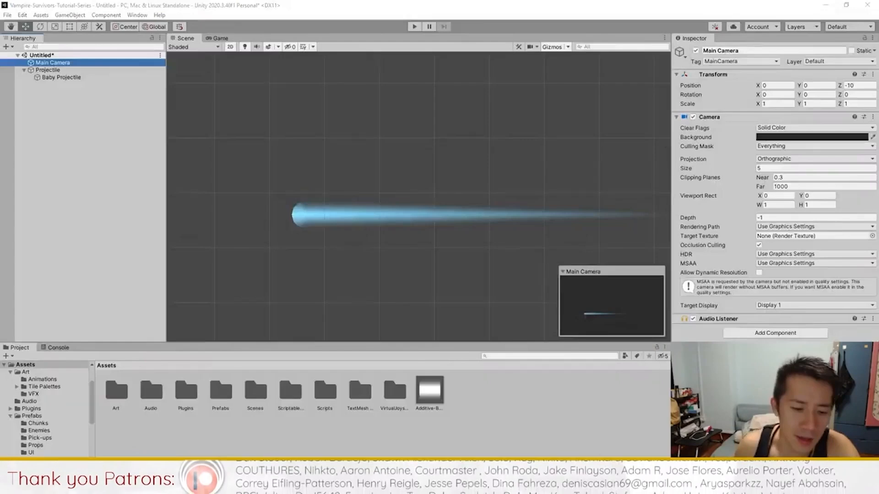
{"action": "scroll", "coordinate": [398, 274], "scroll_direction": "up", "scroll_amount": 1}
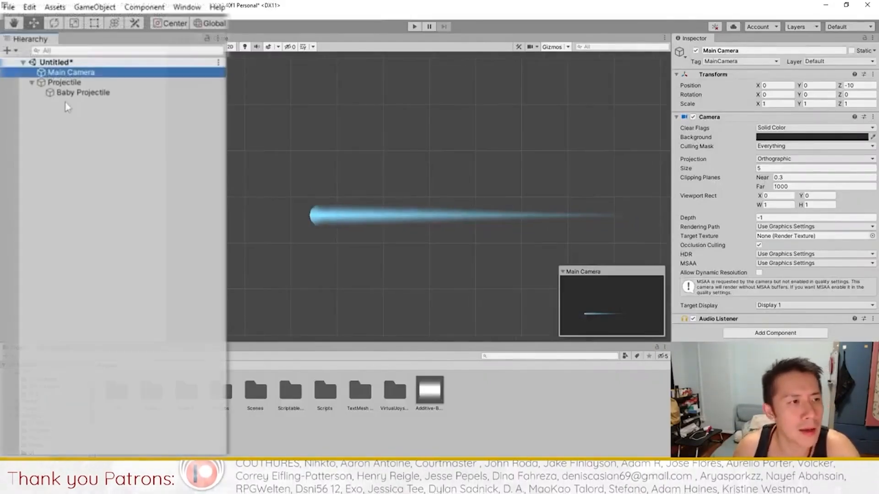
{"action": "right_click", "coordinate": [46, 71]}
{"action": "mouse_move", "coordinate": [95, 288]}
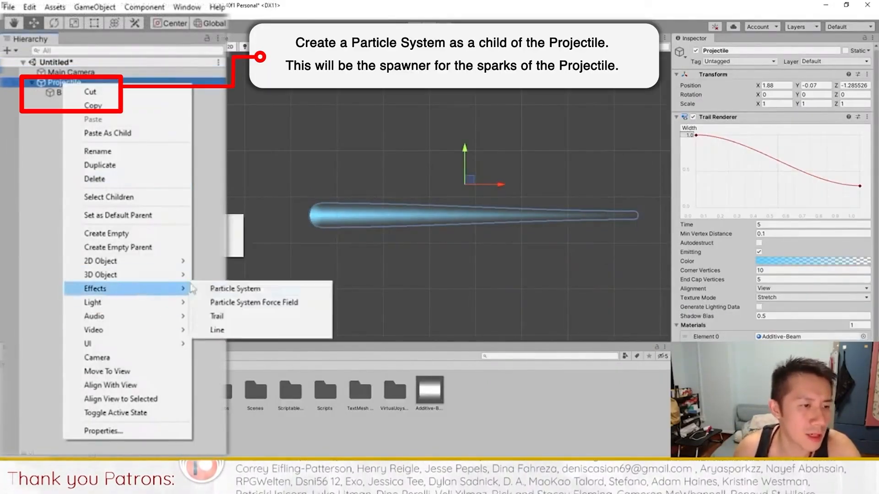
{"action": "left_click", "coordinate": [236, 287]}
{"action": "middle_click_drag", "start_coordinate": [513, 179], "coordinate": [286, 222]}
{"action": "scroll", "coordinate": [320, 213], "scroll_direction": "down", "scroll_amount": 8}
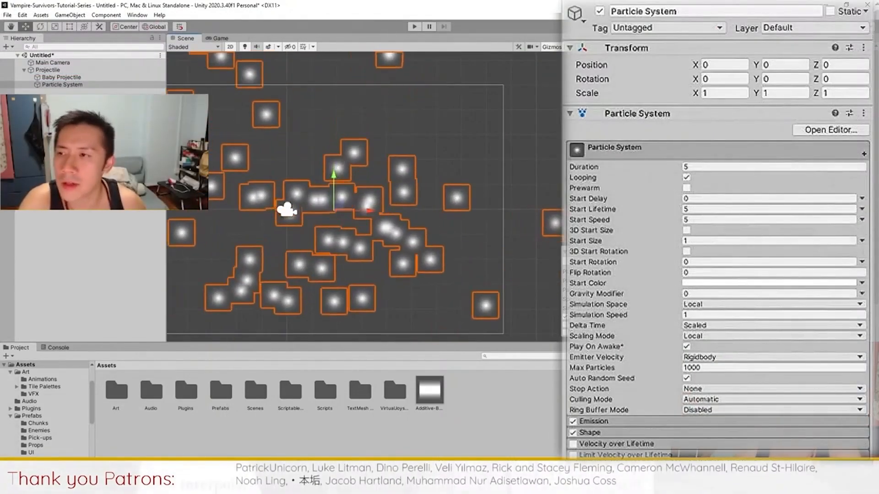
Step: Set the Particle System's emission Shape to Sphere and reduce its Radius
{"action": "left_click", "coordinate": [596, 431]}
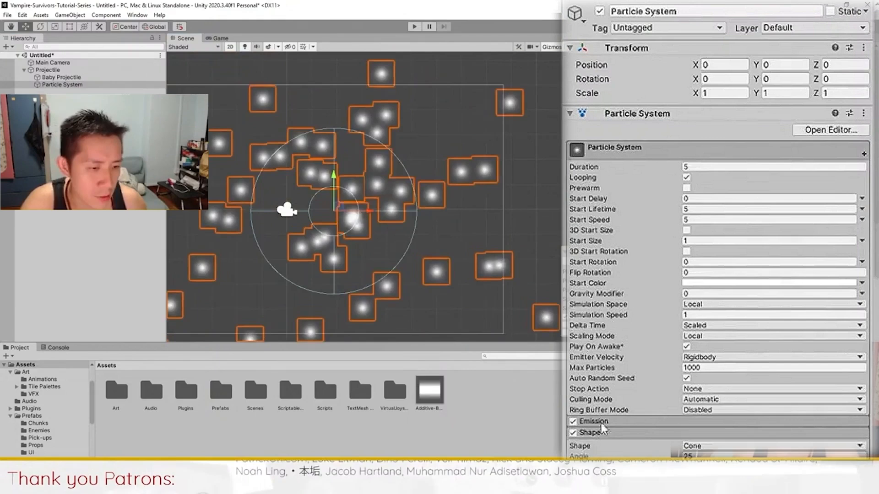
{"action": "middle_click_drag", "start_coordinate": [551, 183], "coordinate": [547, 153]}
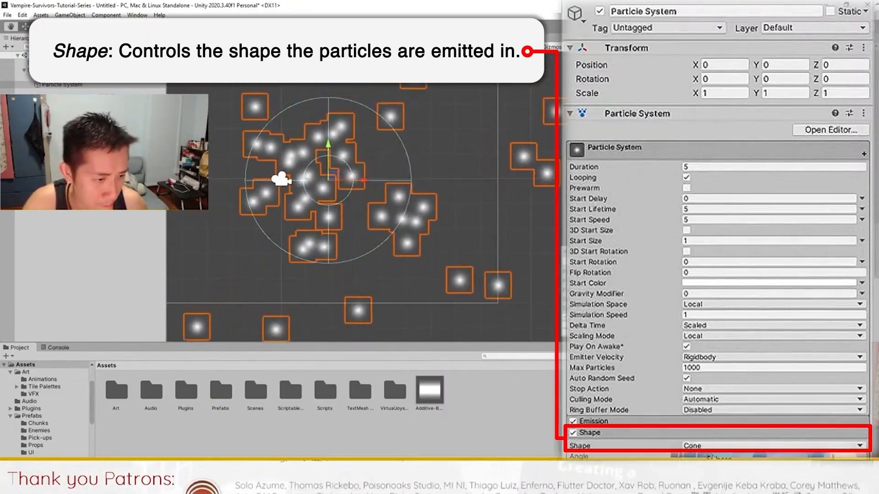
{"action": "left_click", "coordinate": [719, 458]}
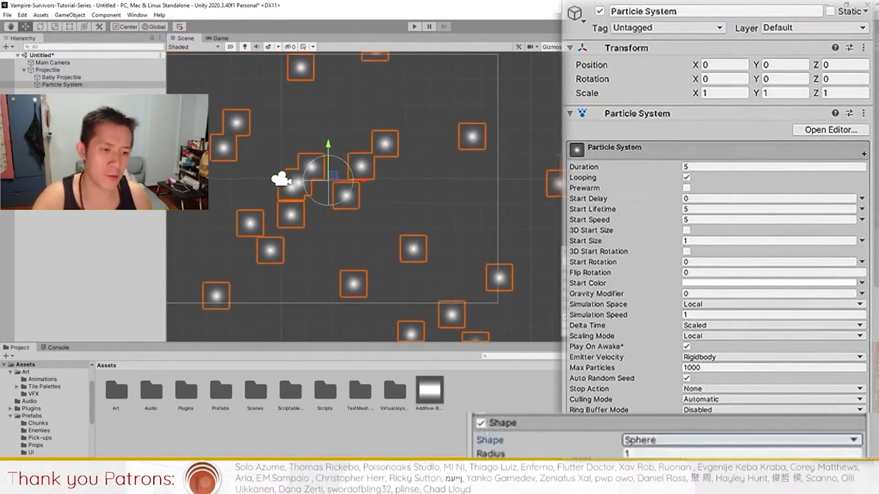
{"action": "left_click_drag", "start_coordinate": [504, 454], "coordinate": [457, 454]}
Step: Set the Particle System's Emission to Rate over Time 0 and Rate over Distance 10
{"action": "left_click", "coordinate": [604, 422]}
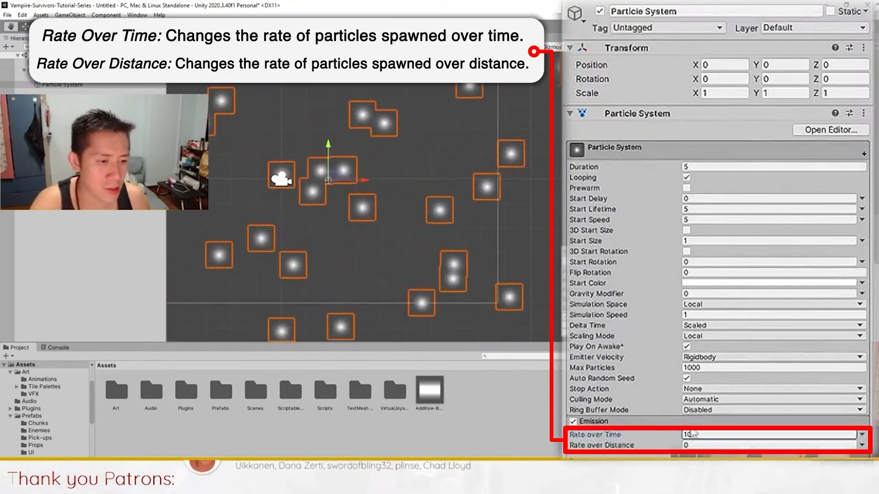
{"action": "left_click", "coordinate": [694, 434]}
{"action": "type", "text": "0"}
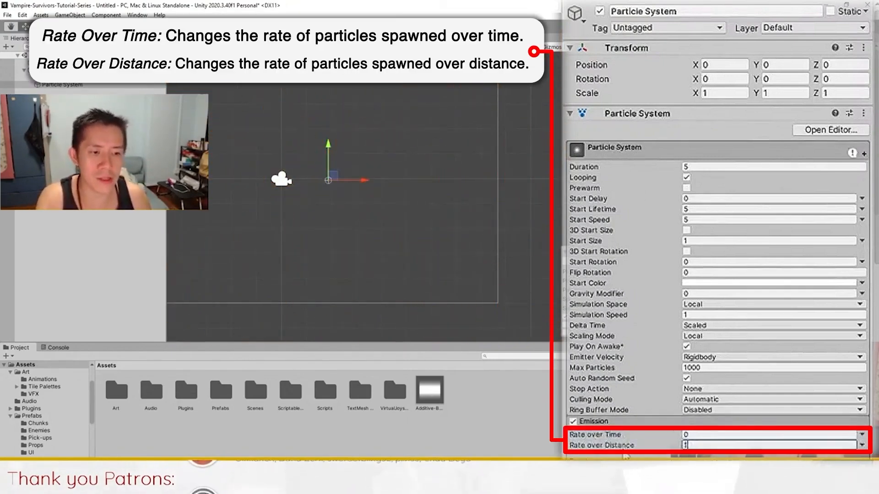
Step: Move the Particle System around the scene to preview distance-based emission, and reset its Position X and Y to 0
{"action": "middle_click_drag", "start_coordinate": [436, 191], "coordinate": [546, 226]}
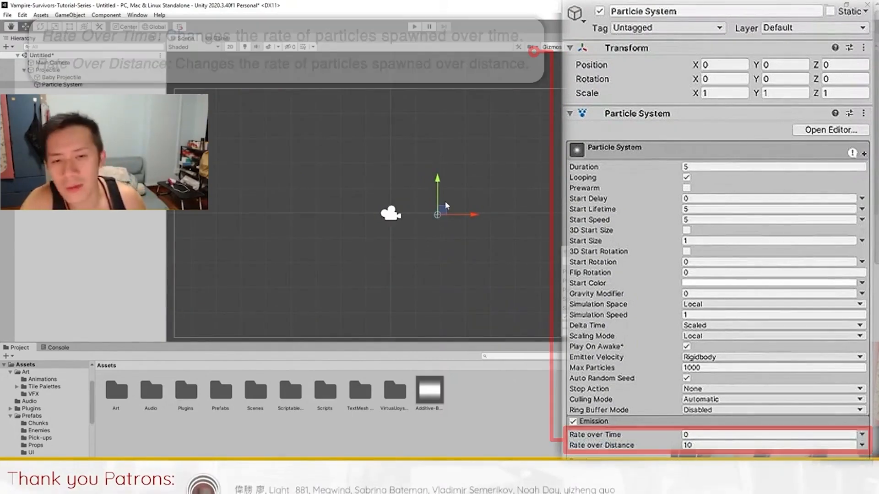
{"action": "mouse_move", "coordinate": [442, 205]}
{"action": "left_mouse_down"}
{"action": "mouse_move", "coordinate": [330, 169]}
{"action": "mouse_move", "coordinate": [419, 226]}
{"action": "mouse_move", "coordinate": [362, 165]}
{"action": "mouse_move", "coordinate": [372, 184]}
{"action": "mouse_move", "coordinate": [417, 214]}
{"action": "mouse_move", "coordinate": [422, 203]}
{"action": "mouse_move", "coordinate": [425, 210]}
{"action": "left_mouse_up"}
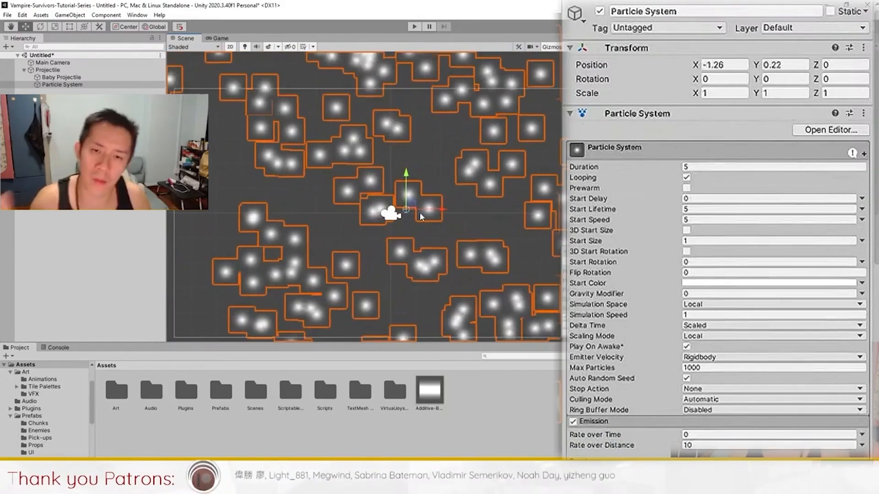
{"action": "middle_click_drag", "start_coordinate": [311, 189], "coordinate": [331, 201]}
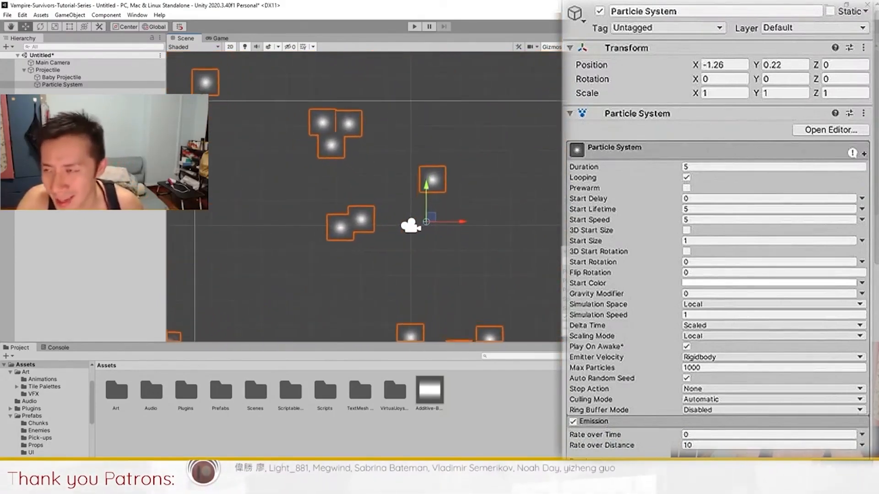
{"action": "left_click", "coordinate": [730, 67]}
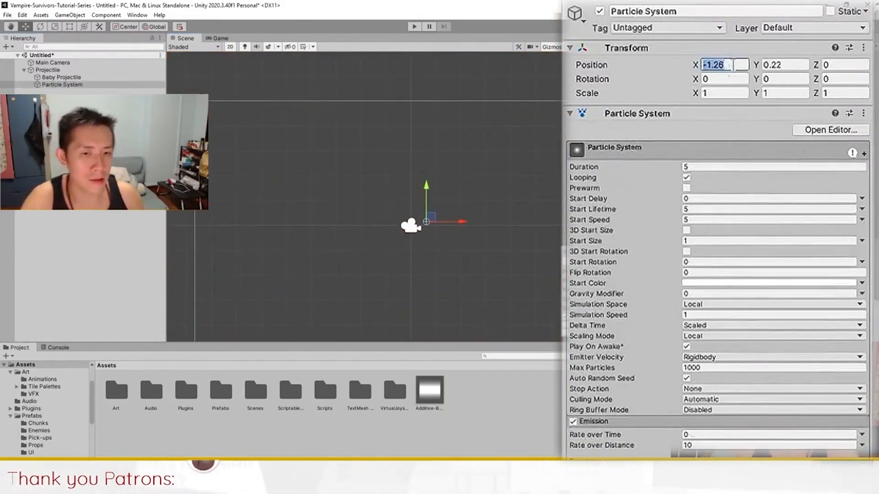
{"action": "type", "text": "0"}
{"action": "key", "text": "Tab"}
{"action": "type", "text": "0"}
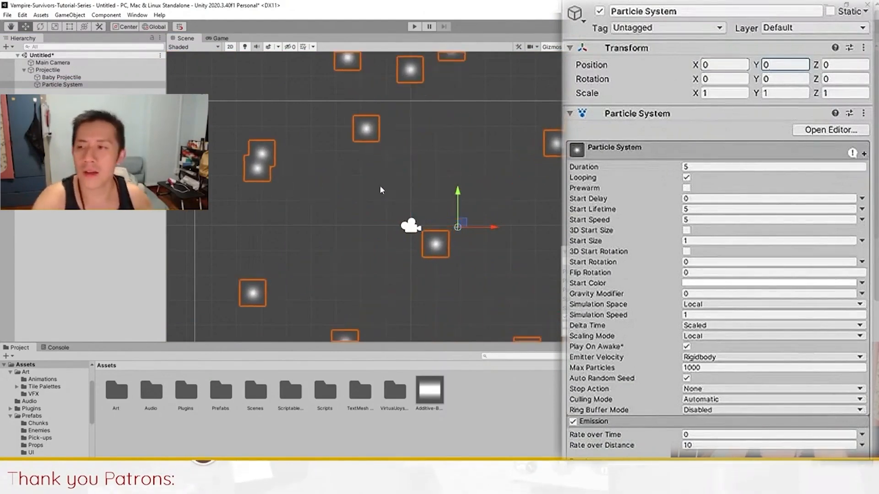
{"action": "type", "text": "f"}
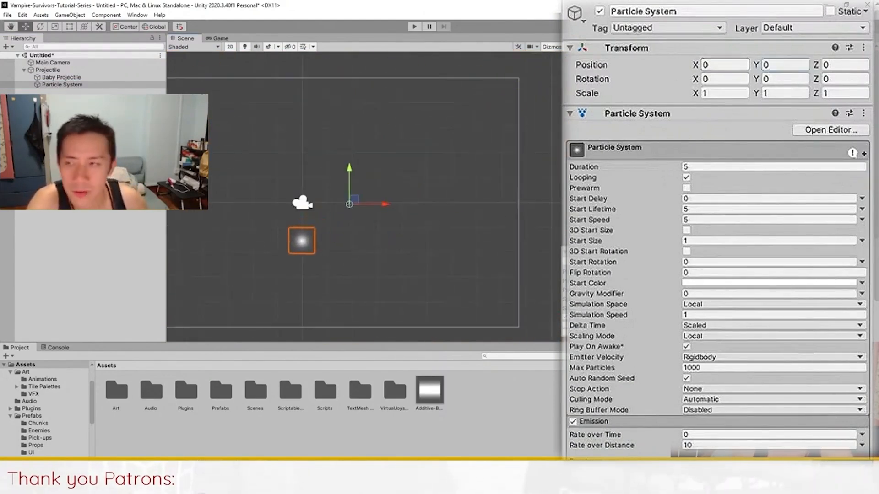
Step: Move the Projectile across the scene to test its trails, and reset the Baby Projectile's Position X and Y to 0
{"action": "left_click", "coordinate": [50, 70]}
{"action": "left_click_drag", "start_coordinate": [305, 221], "coordinate": [468, 219]}
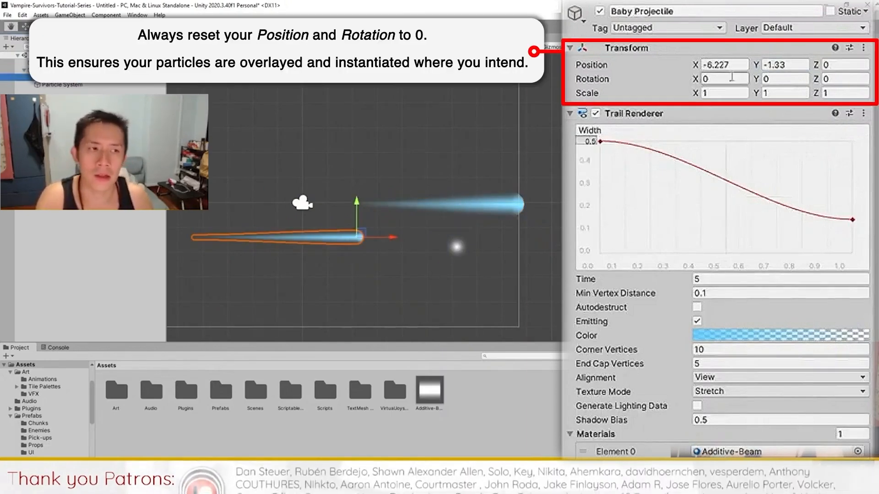
{"action": "type", "text": "0"}
{"action": "key", "text": "Tab"}
{"action": "type", "text": "0"}
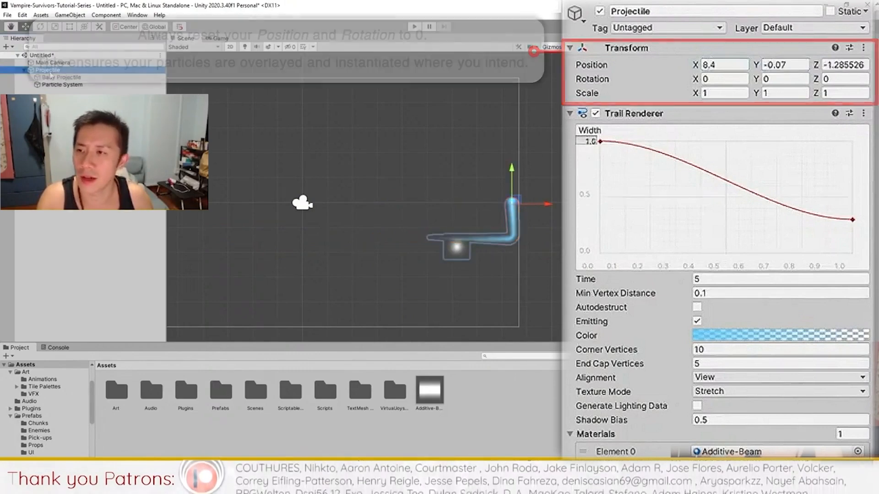
Step: Check the Position values of the Baby Projectile and the Particle System
{"action": "left_click", "coordinate": [54, 78]}
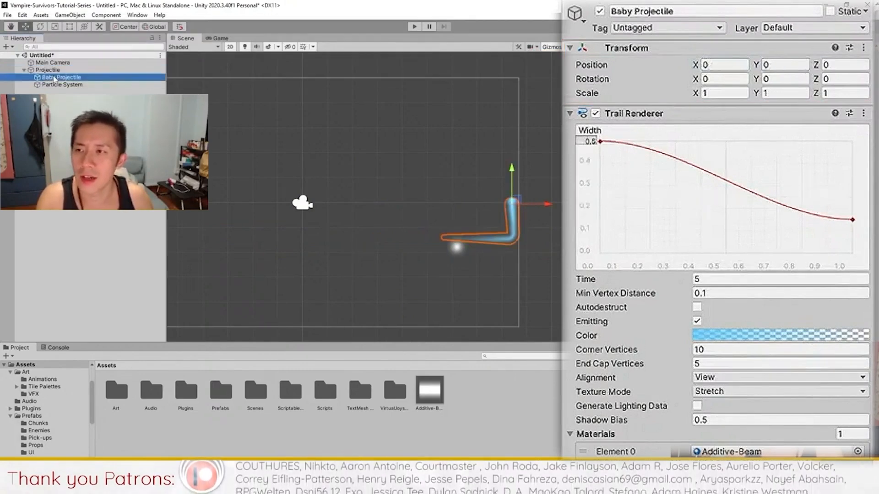
{"action": "left_click", "coordinate": [62, 84]}
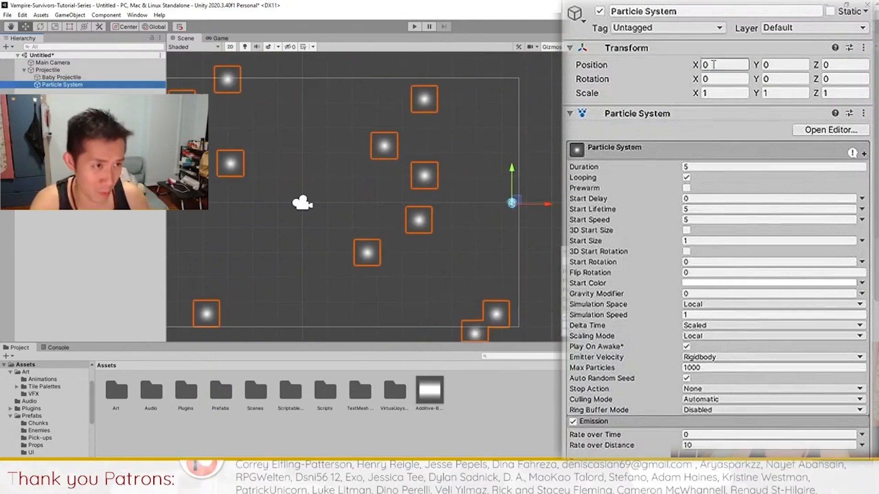
{"action": "left_click", "coordinate": [712, 65]}
{"action": "left_click", "coordinate": [773, 65]}
{"action": "left_click", "coordinate": [834, 65]}
Step: Deactivate the Particle System and move the Projectile to preview its trail without particles
{"action": "left_click", "coordinate": [600, 14]}
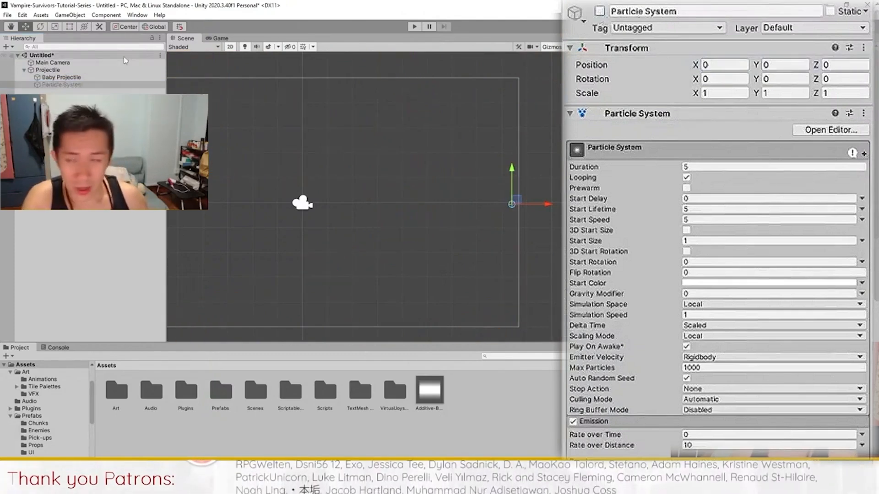
{"action": "left_click", "coordinate": [48, 70]}
{"action": "mouse_move", "coordinate": [545, 204]}
{"action": "left_mouse_down"}
{"action": "mouse_move", "coordinate": [411, 204]}
{"action": "mouse_move", "coordinate": [428, 204]}
{"action": "mouse_move", "coordinate": [386, 100]}
{"action": "left_mouse_up"}
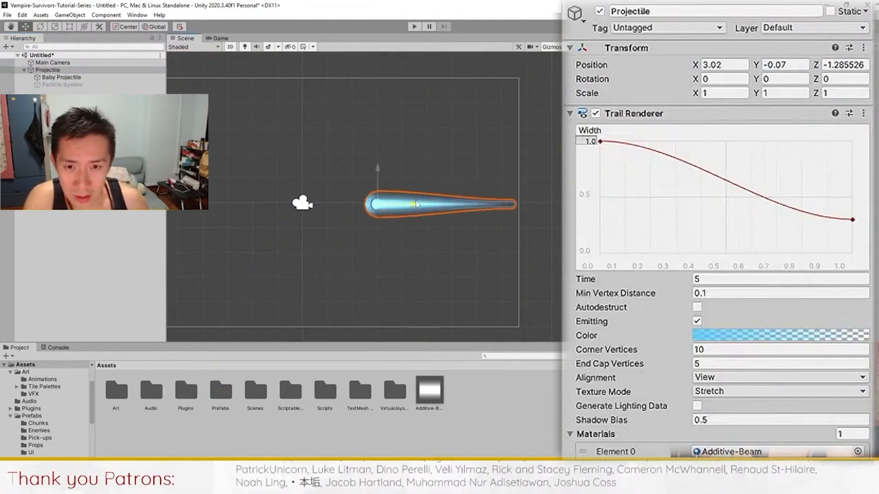
{"action": "scroll", "coordinate": [412, 183], "scroll_direction": "up", "scroll_amount": 4}
{"action": "scroll", "coordinate": [412, 183], "scroll_direction": "up", "scroll_amount": 2}
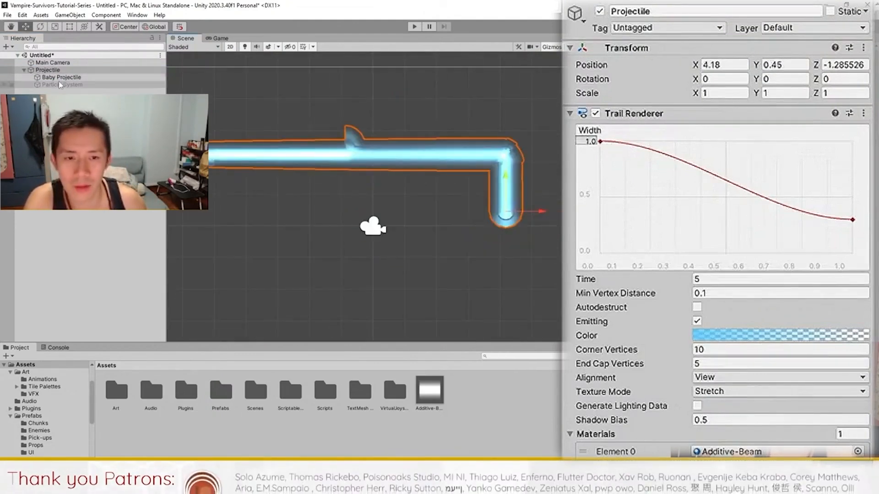
Step: Move the Baby Projectile up to a Y position of about 2.47 to preview its trail separately
{"action": "left_click", "coordinate": [60, 85]}
{"action": "left_click", "coordinate": [224, 147]}
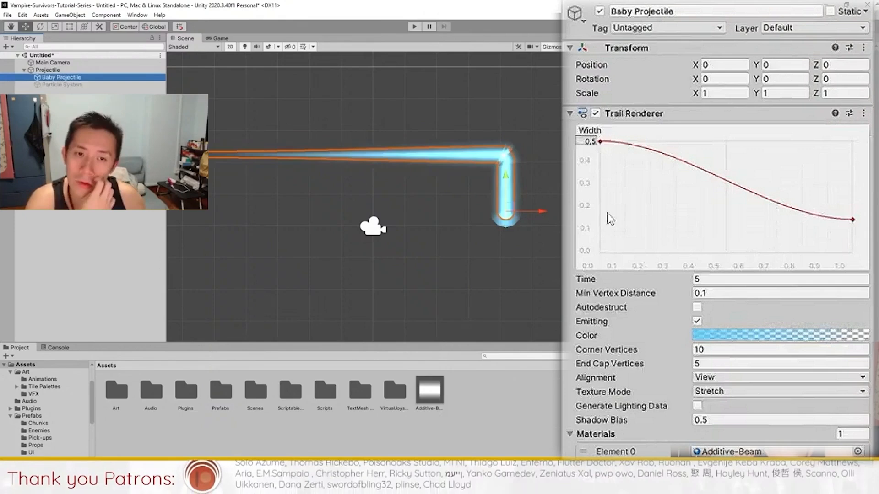
{"action": "left_click_drag", "start_coordinate": [505, 177], "coordinate": [490, 98]}
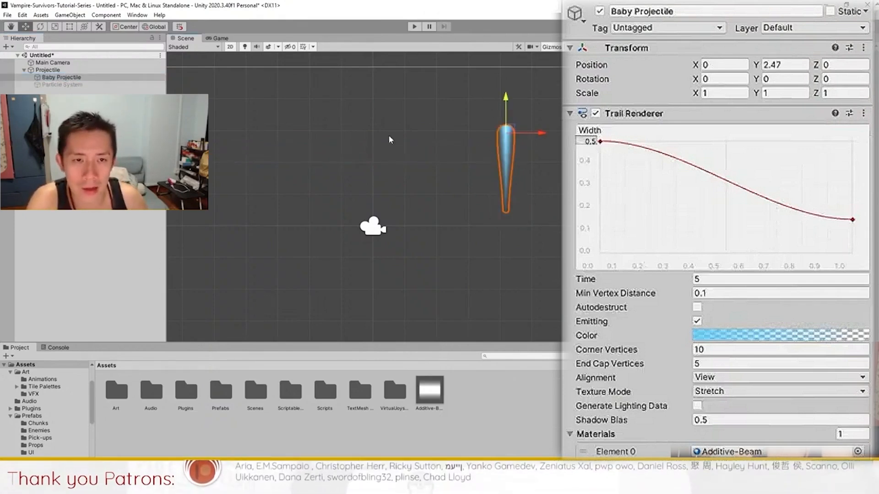
Step: Move the Projectile through the scene to preview the two overlapping trails
{"action": "left_click", "coordinate": [48, 70]}
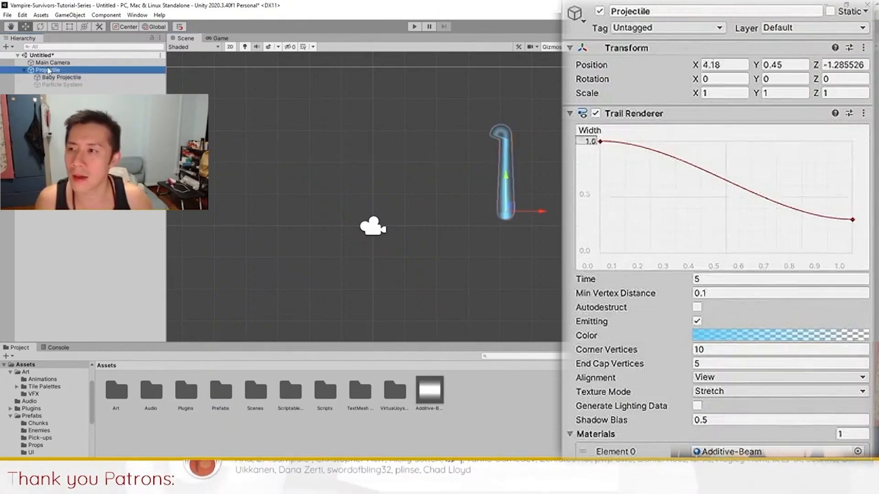
{"action": "left_click_drag", "start_coordinate": [499, 177], "coordinate": [499, 104]}
{"action": "left_click_drag", "start_coordinate": [529, 145], "coordinate": [310, 144]}
{"action": "left_click_drag", "start_coordinate": [372, 192], "coordinate": [430, 217]}
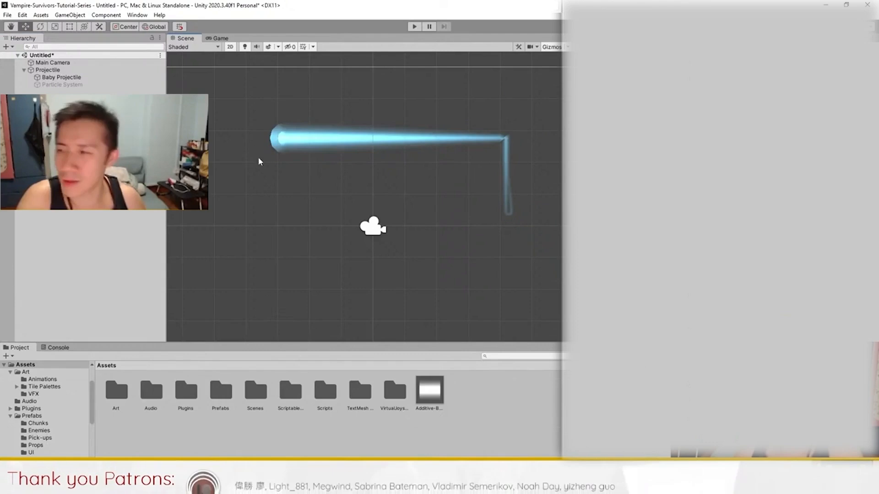
Step: Reactivate the Particle System and move the Projectile to preview the particles emitted along its path
{"action": "left_click", "coordinate": [48, 84]}
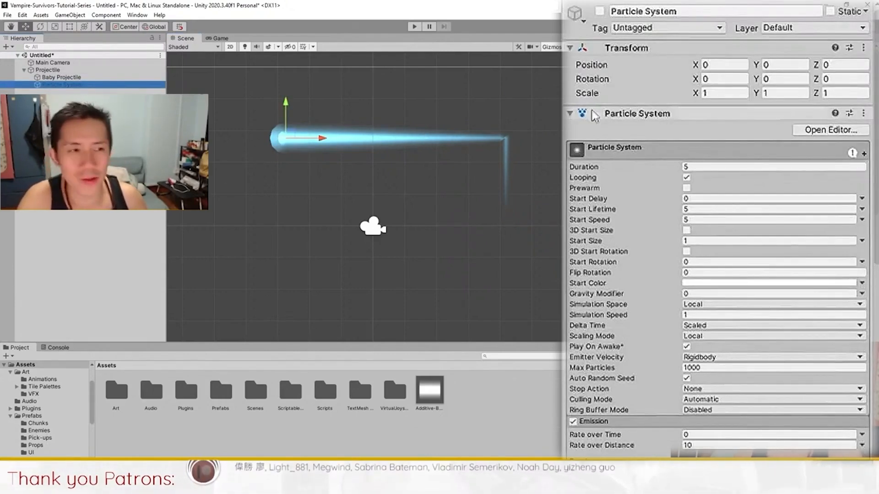
{"action": "left_click", "coordinate": [600, 11]}
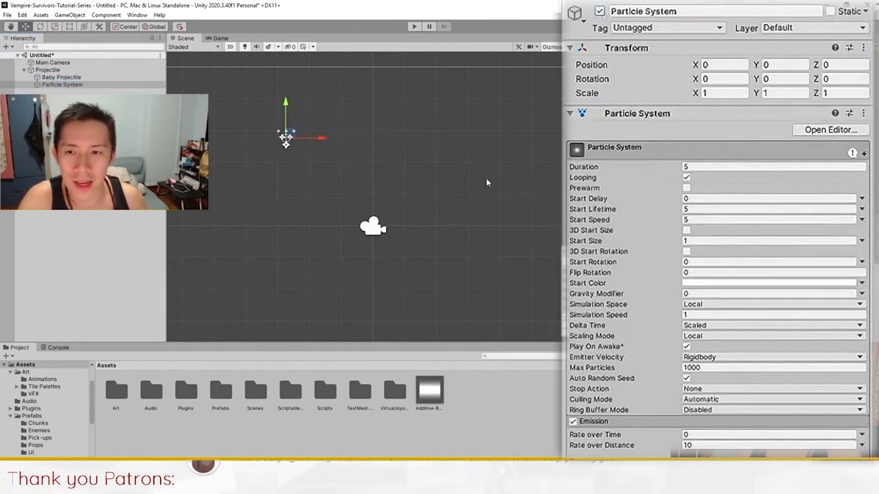
{"action": "left_click", "coordinate": [280, 130]}
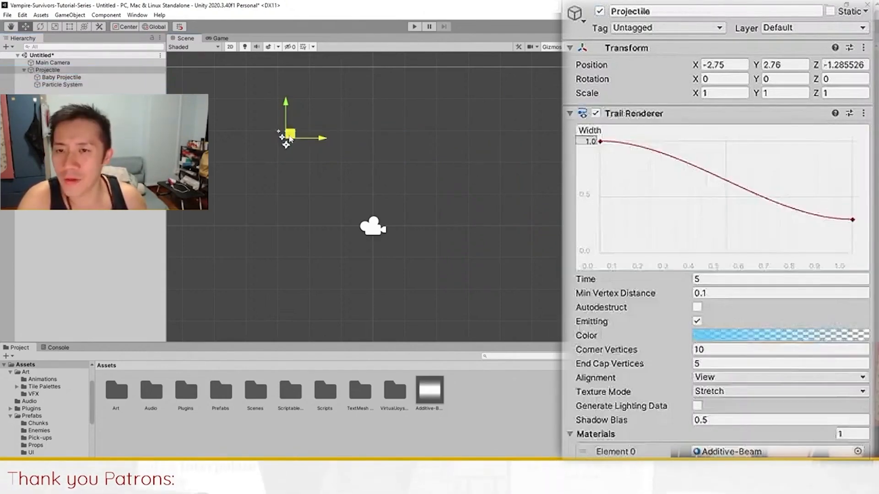
{"action": "mouse_move", "coordinate": [290, 138]}
{"action": "left_mouse_down"}
{"action": "mouse_move", "coordinate": [453, 123]}
{"action": "mouse_move", "coordinate": [231, 191]}
{"action": "mouse_move", "coordinate": [252, 219]}
{"action": "mouse_move", "coordinate": [484, 184]}
{"action": "mouse_move", "coordinate": [354, 198]}
{"action": "mouse_move", "coordinate": [341, 208]}
{"action": "left_mouse_up"}
{"action": "left_click", "coordinate": [60, 85]}
{"action": "key", "text": "ctrl+z"}
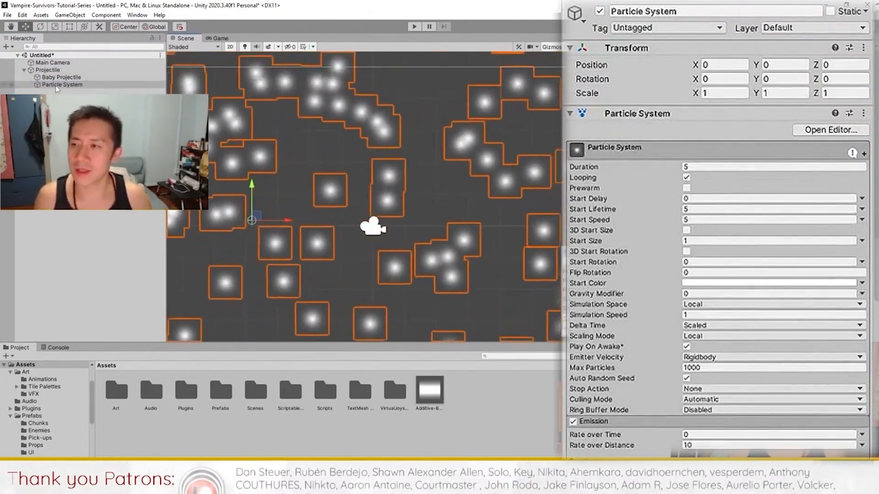
Step: Set the Particle System's Start Size to Random Between Two Constants, with values 0.1 and 0.2
{"action": "scroll", "coordinate": [590, 348], "scroll_direction": "down", "scroll_amount": 10}
{"action": "scroll", "coordinate": [576, 341], "scroll_direction": "up", "scroll_amount": 10}
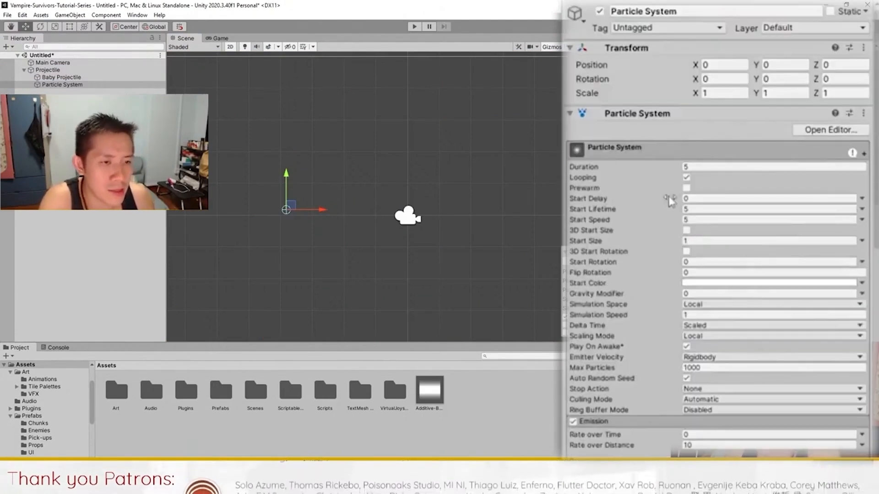
{"action": "left_click", "coordinate": [862, 240]}
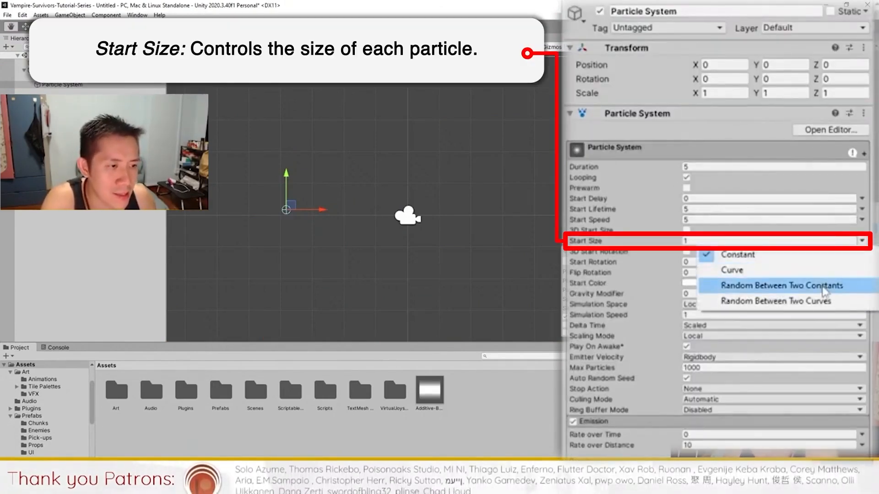
{"action": "left_click", "coordinate": [760, 284]}
{"action": "left_click", "coordinate": [800, 241]}
{"action": "type", "text": "0.2"}
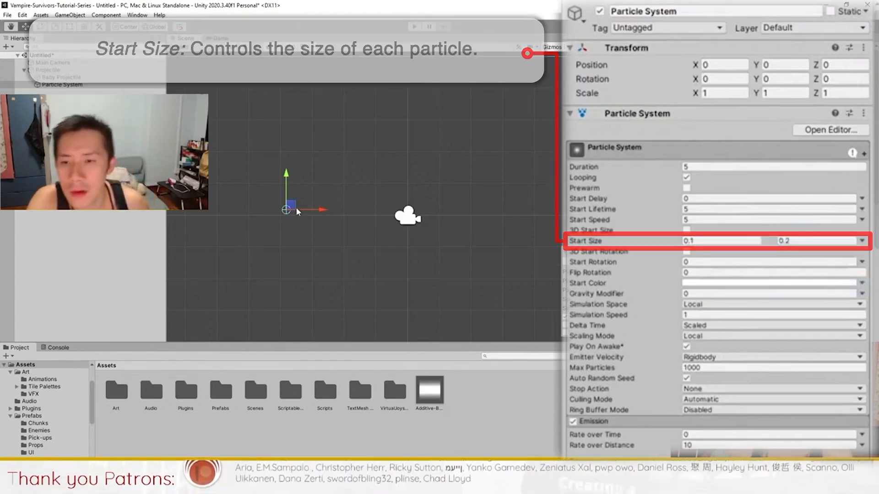
Step: Preview the smaller particles by moving the Particle System slightly, and return its Position X and Y to 0
{"action": "left_click_drag", "start_coordinate": [292, 209], "coordinate": [289, 215]}
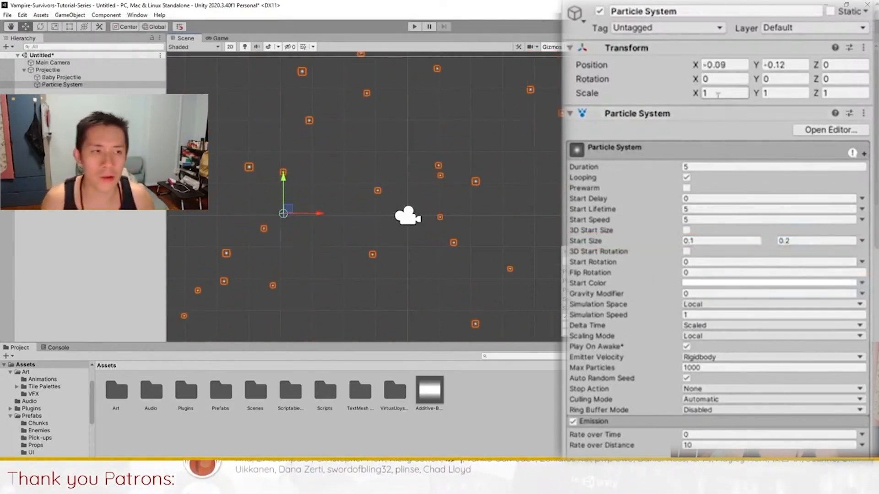
{"action": "left_click", "coordinate": [725, 64]}
{"action": "type", "text": "0"}
{"action": "left_click", "coordinate": [797, 66]}
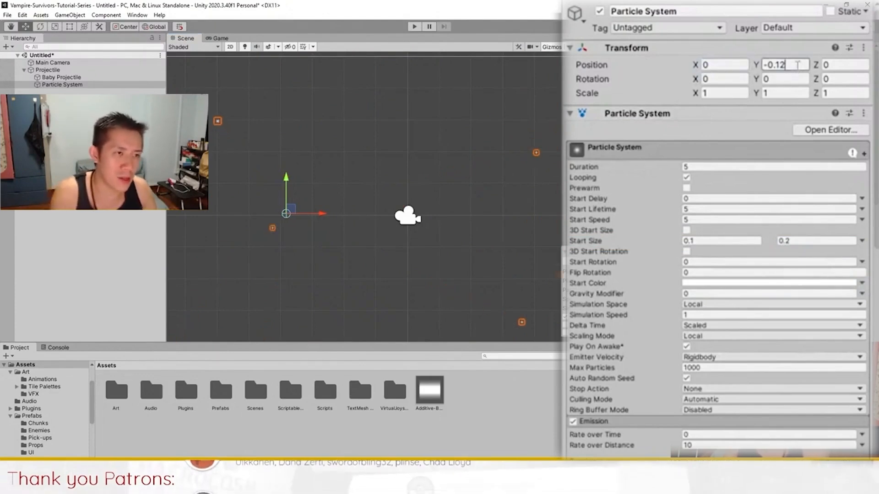
{"action": "type", "text": "0"}
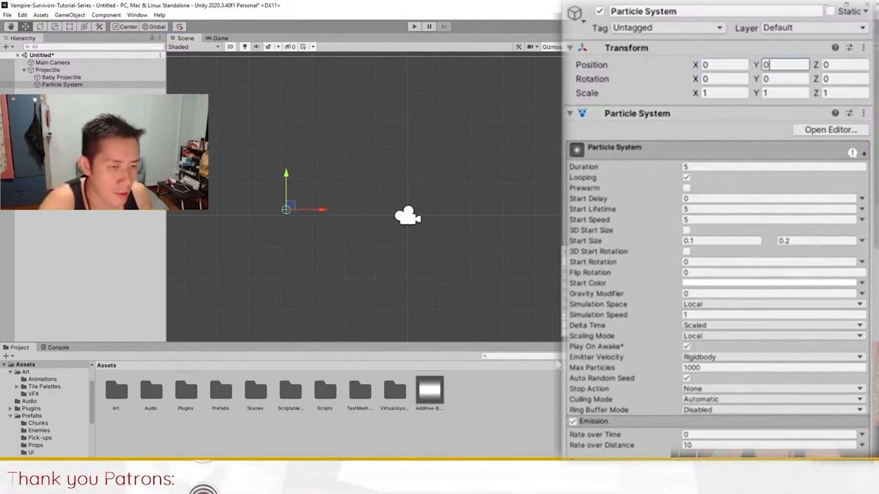
Step: Set the Particle System's Start Color to a light blue
{"action": "left_click", "coordinate": [719, 284]}
{"action": "left_click", "coordinate": [733, 413]}
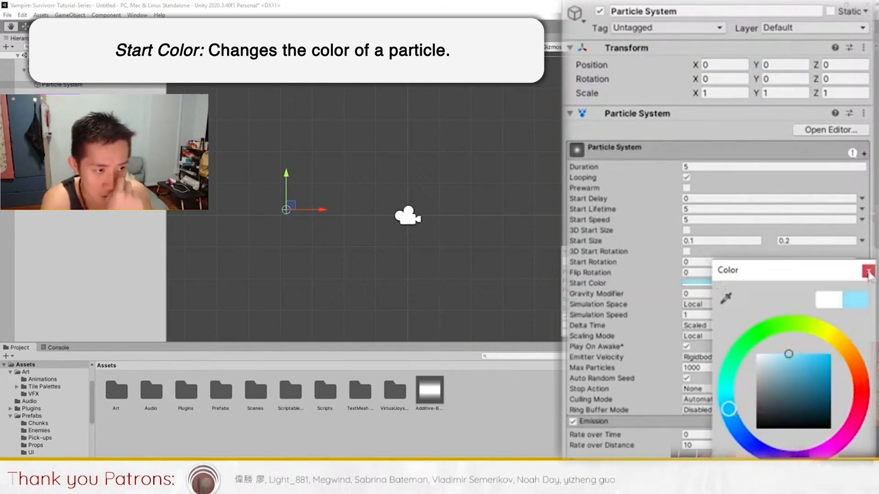
{"action": "left_click", "coordinate": [868, 271]}
Step: Open the material selection for the Particle System's Renderer
{"action": "scroll", "coordinate": [785, 309], "scroll_direction": "down", "scroll_amount": 15}
{"action": "scroll", "coordinate": [732, 320], "scroll_direction": "down", "scroll_amount": 5}
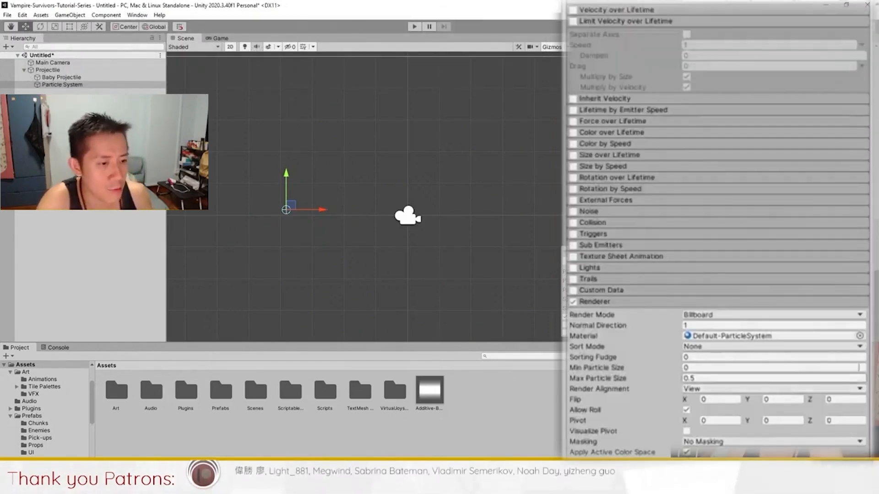
{"action": "left_click", "coordinate": [864, 336]}
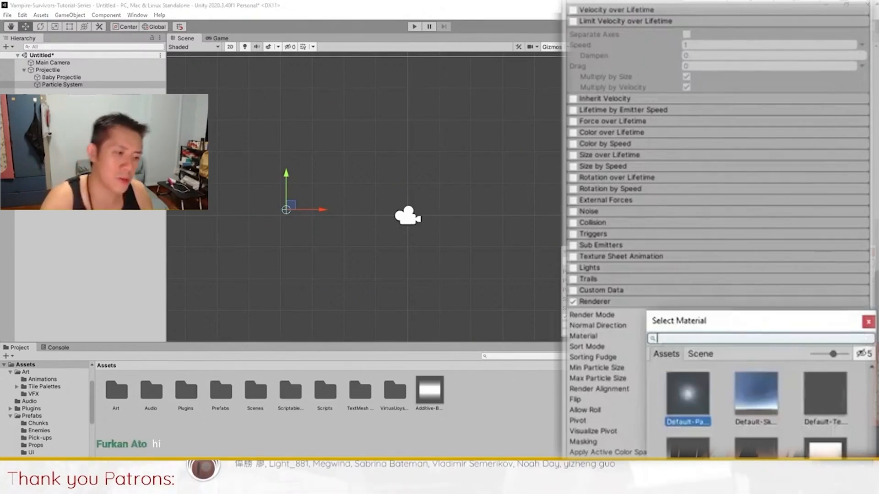